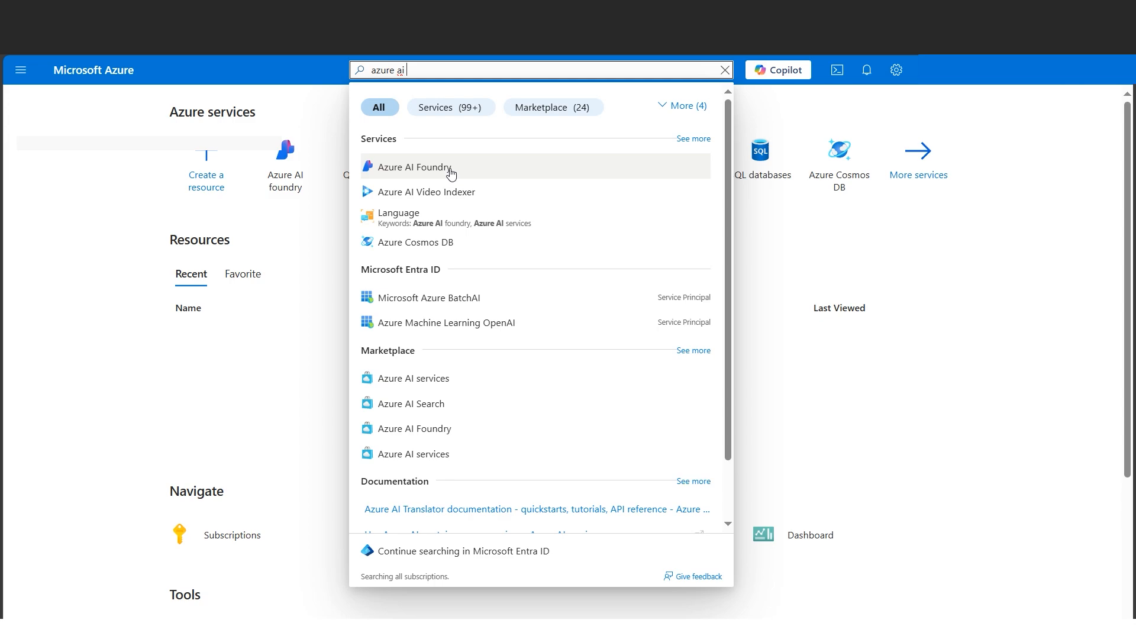
left_click(450, 171)
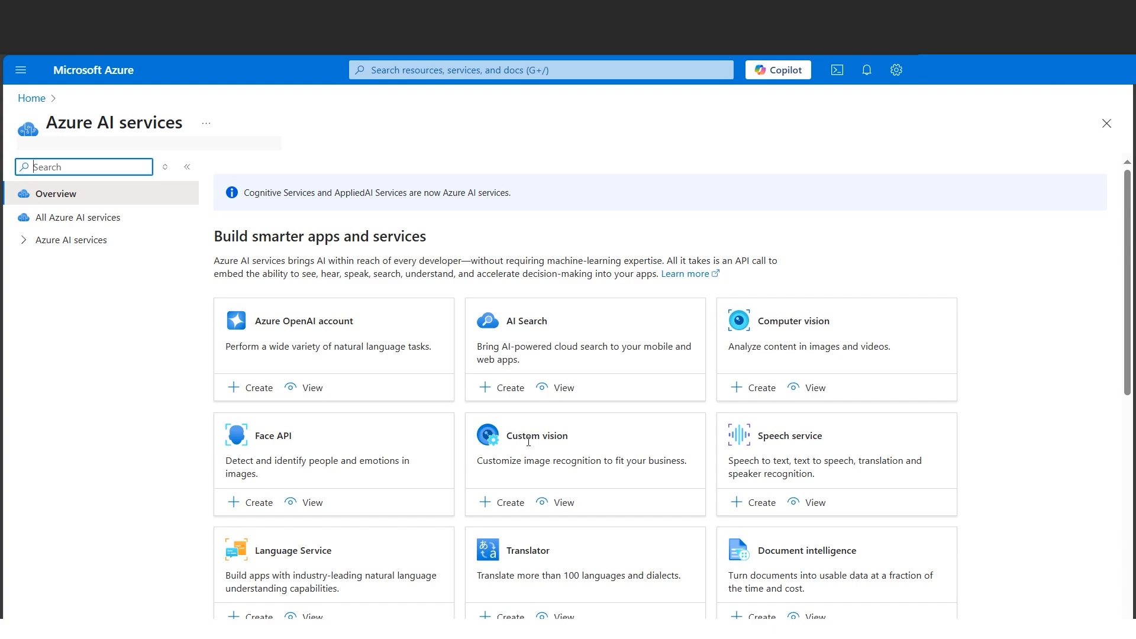
left_click(504, 509)
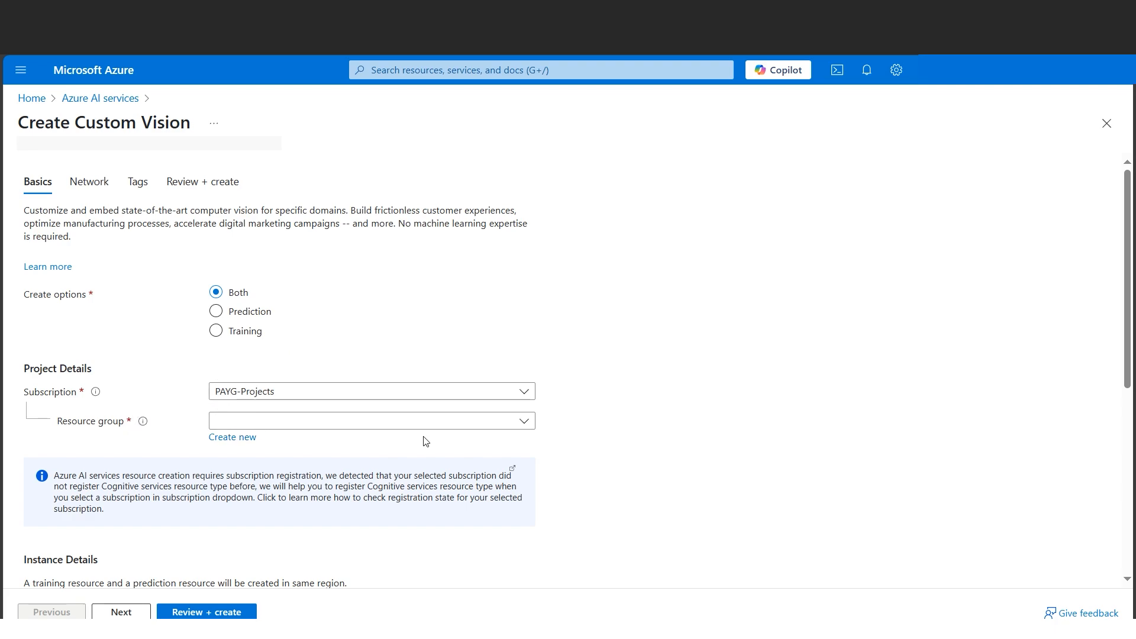
left_click(515, 421)
left_click(375, 465)
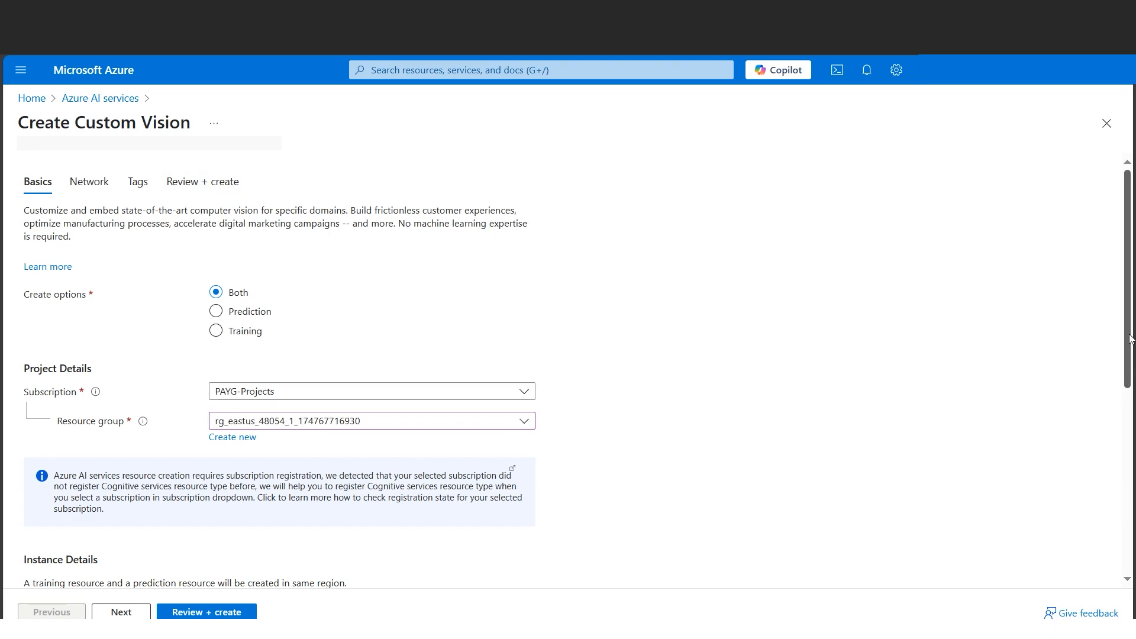
- Name the Custom Vision instance cloudguruamitcustomvision and keep its region as East US
left_click_drag(1129, 336, 1104, 454)
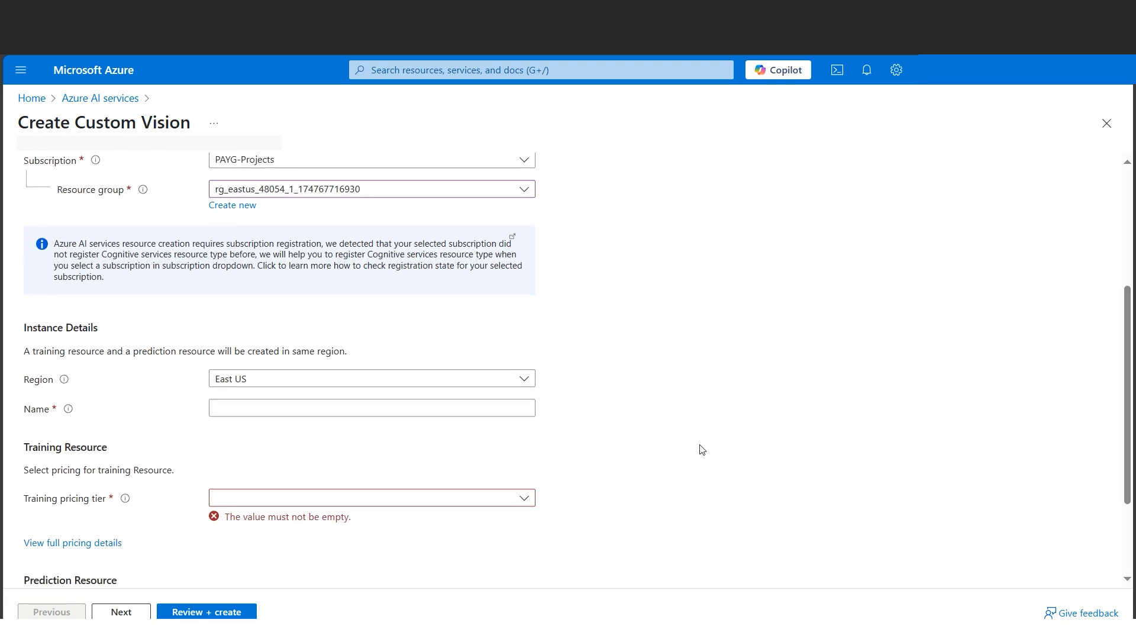
left_click(409, 408)
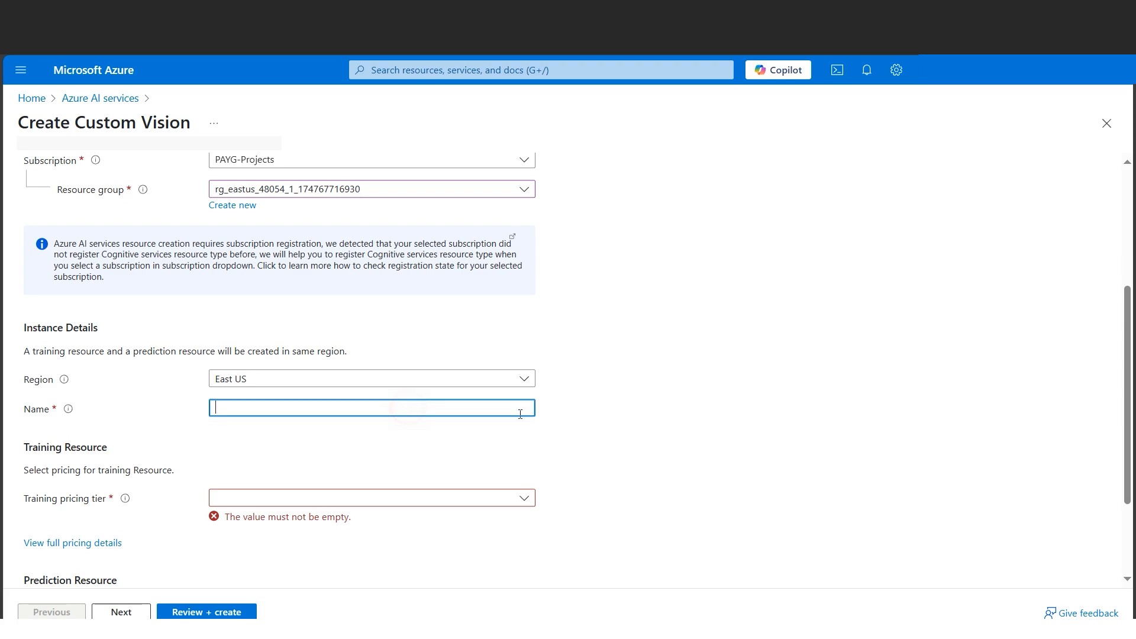
type("cloudguruamitcustomvision")
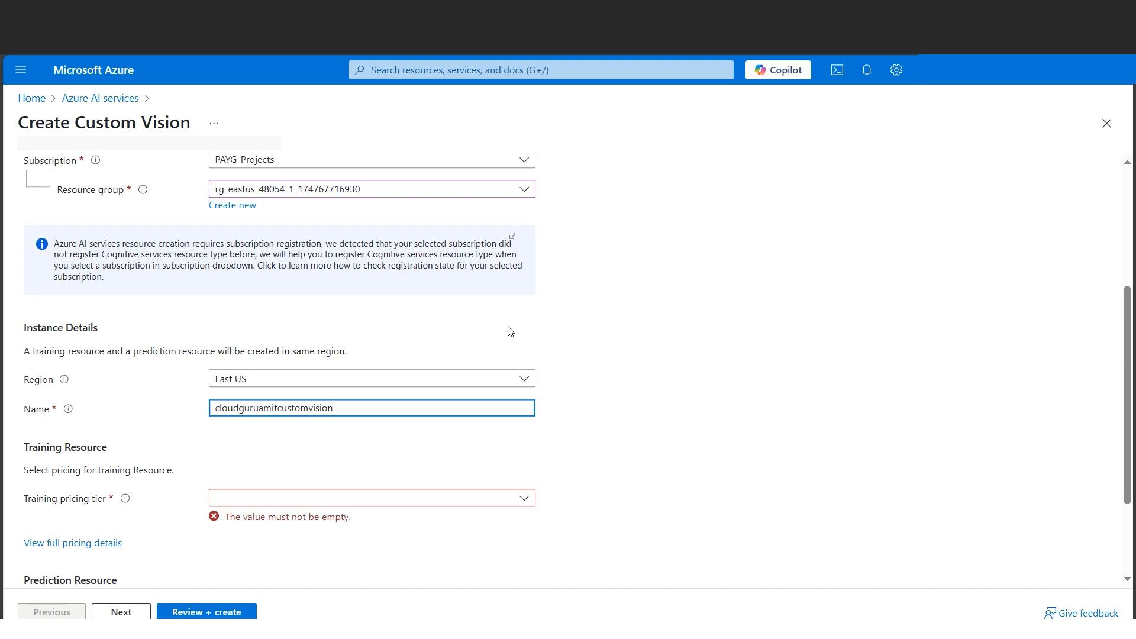
left_click(527, 382)
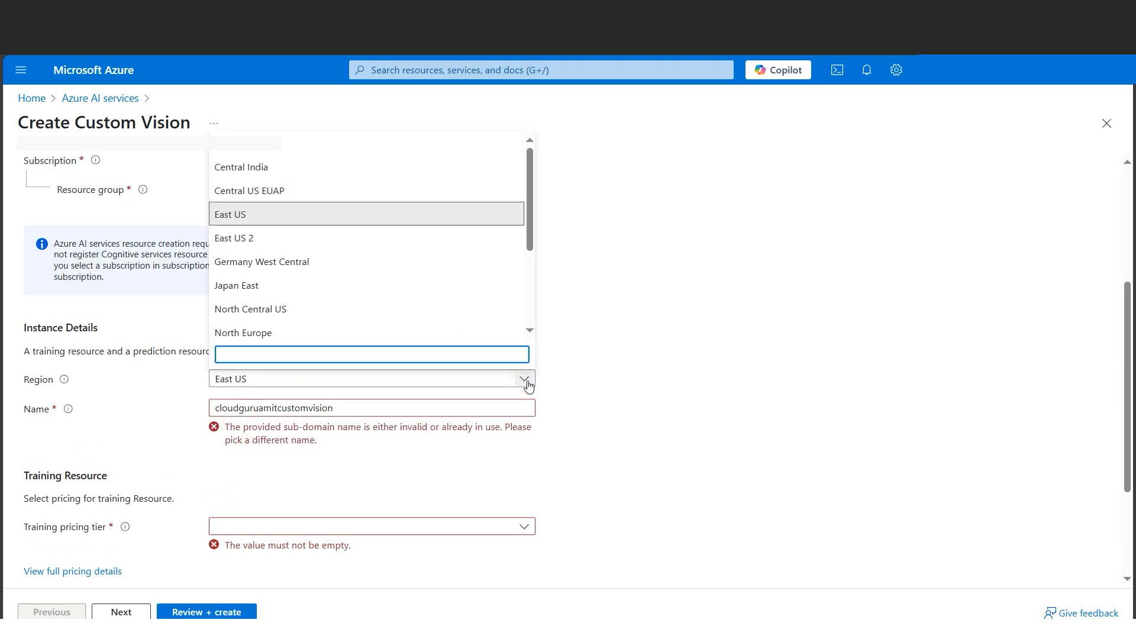
left_click(689, 323)
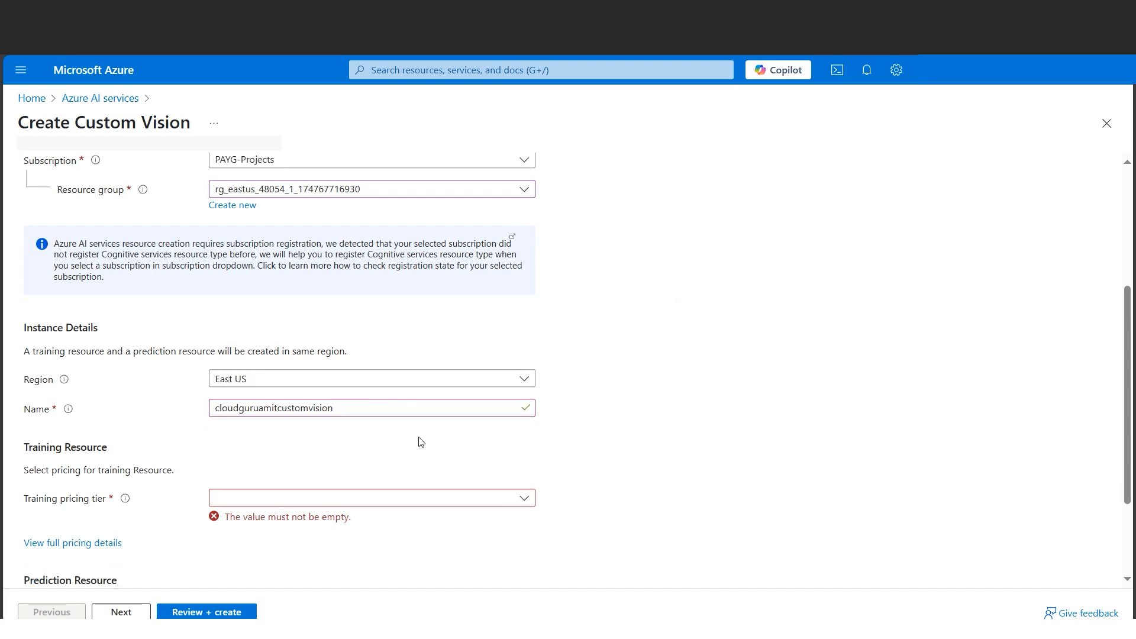
- Set the training pricing tier to Standard S0 (10 Transactions per second) and the prediction tier to Standard S0 (10K Transactions per month)
left_click(525, 506)
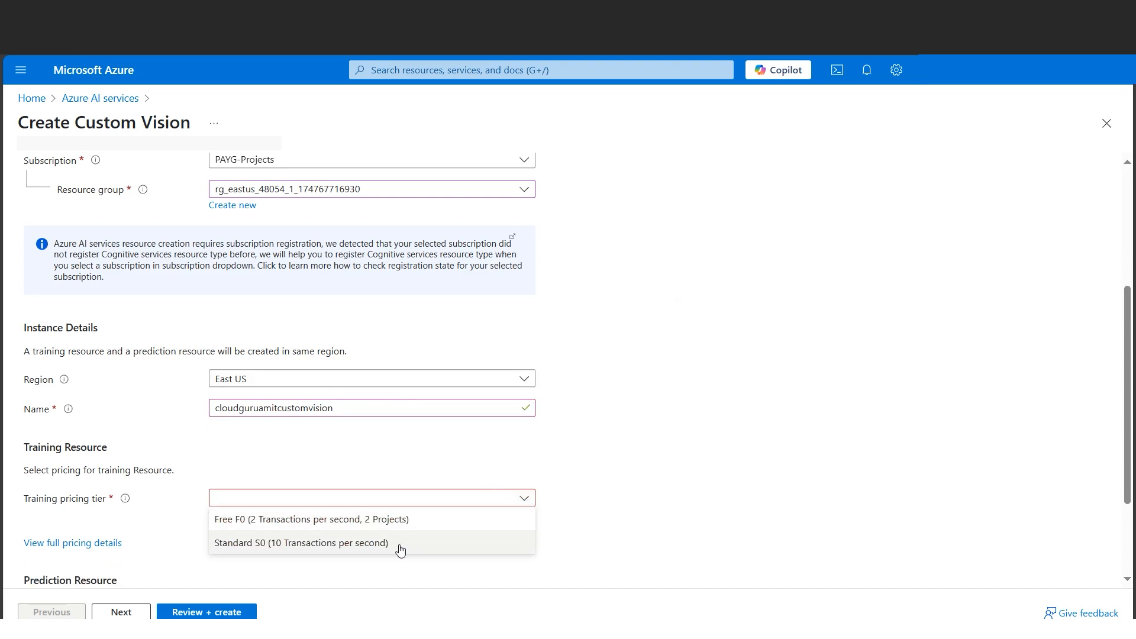
left_click(319, 542)
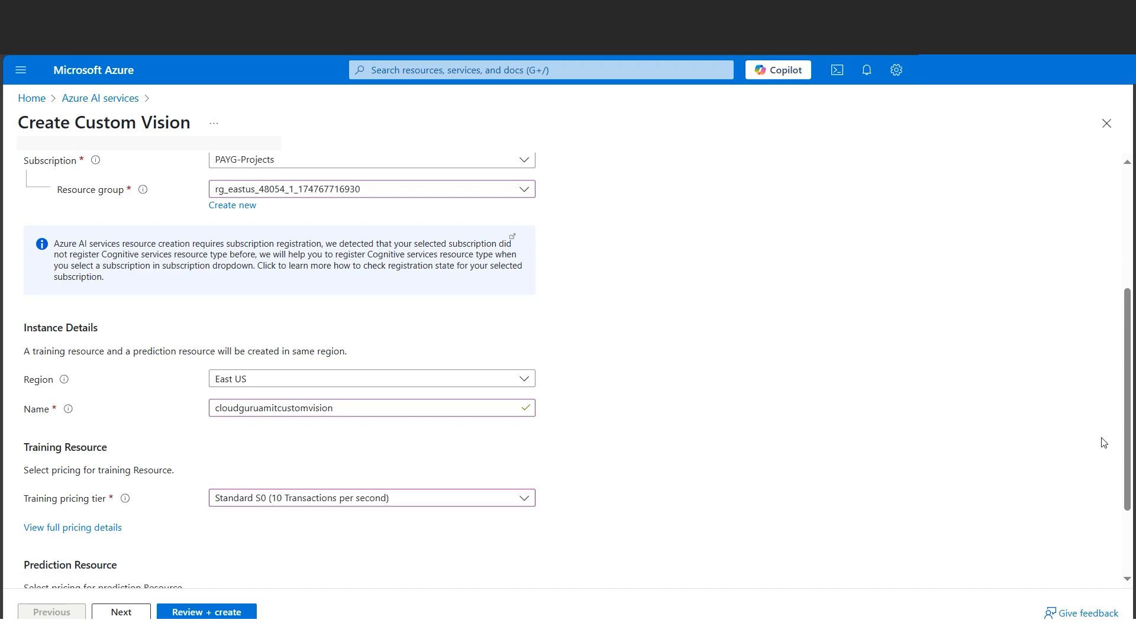
scroll(1105, 443, "down", 2)
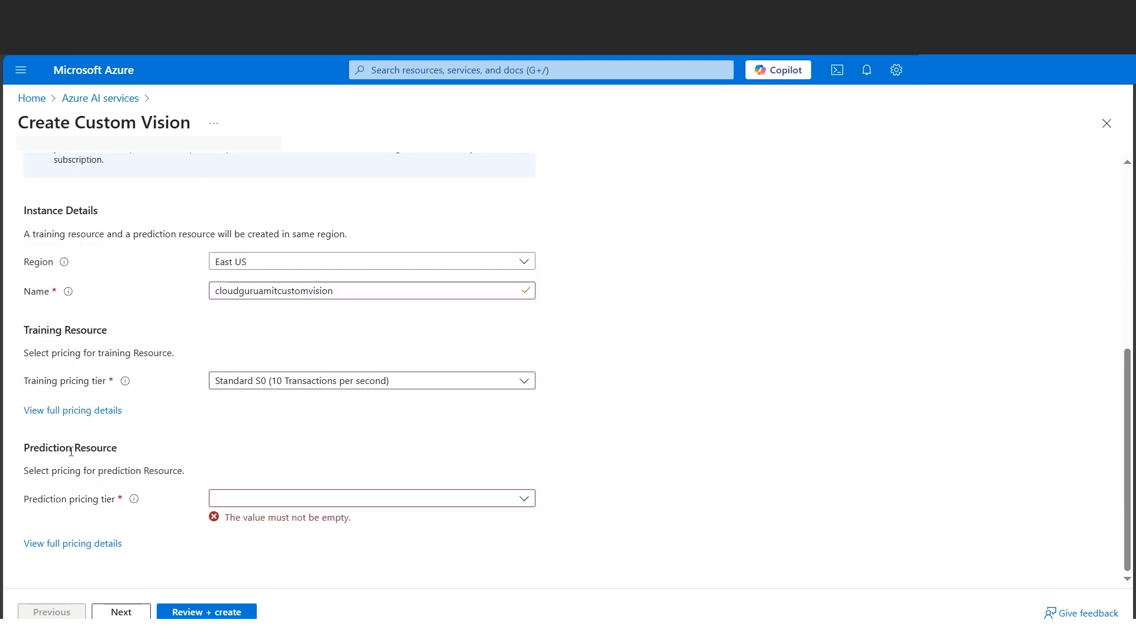
left_click_drag(1127, 459, 1134, 367)
scroll(1134, 366, "up", 1)
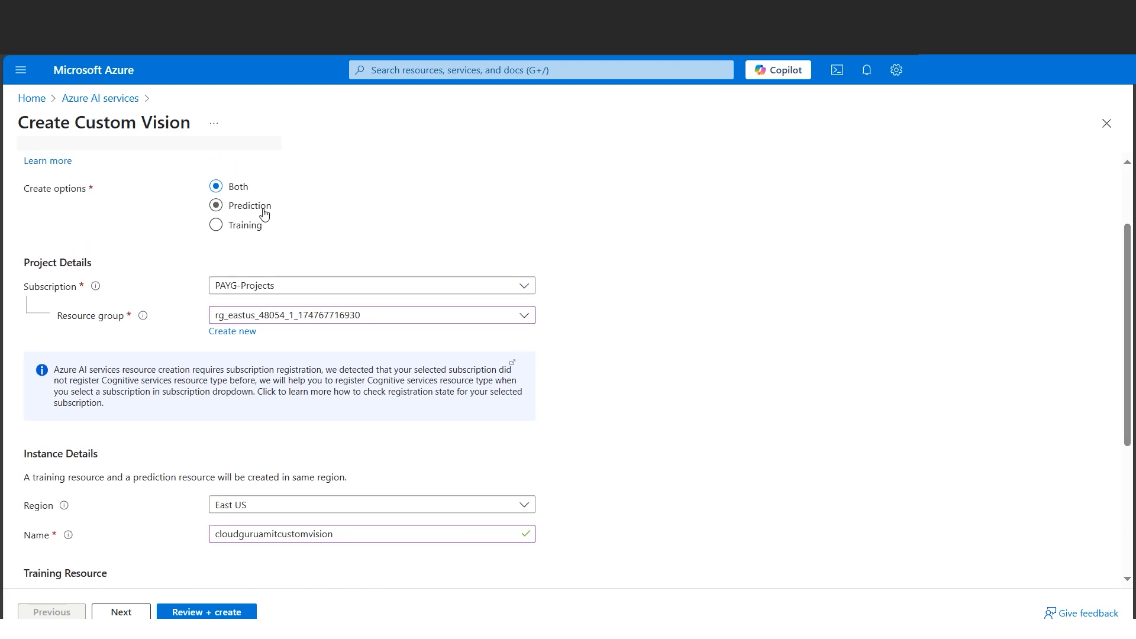
scroll(1131, 365, "down", 4)
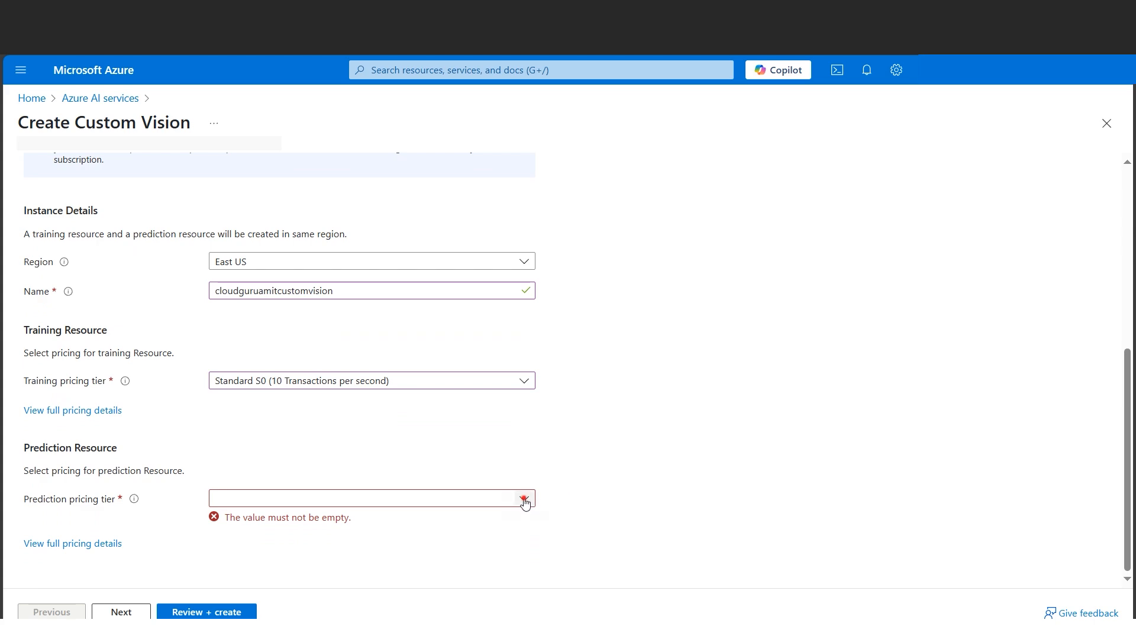
left_click(528, 502)
left_click(381, 540)
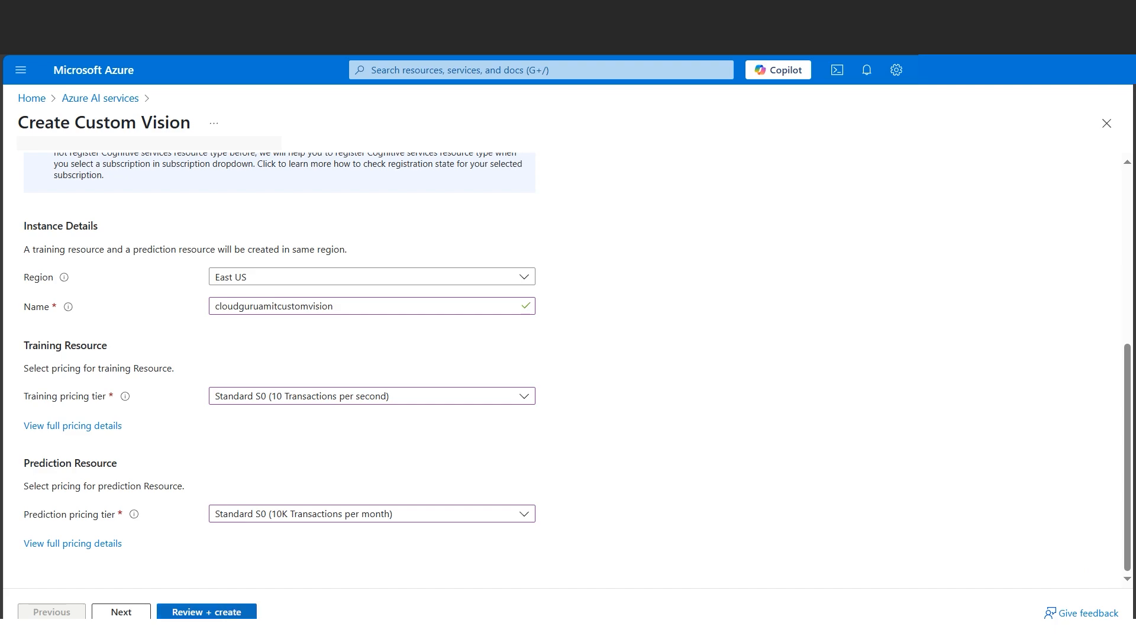
- Review and create the Custom Vision resource, and open its resource group once deployed
left_click(223, 613)
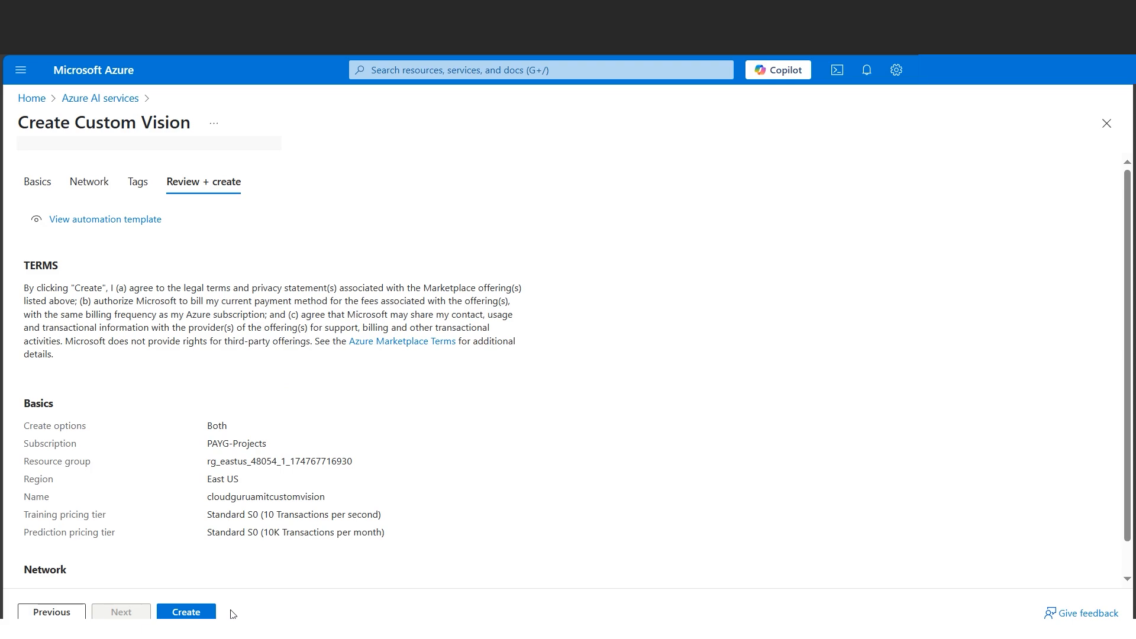
left_click(200, 614)
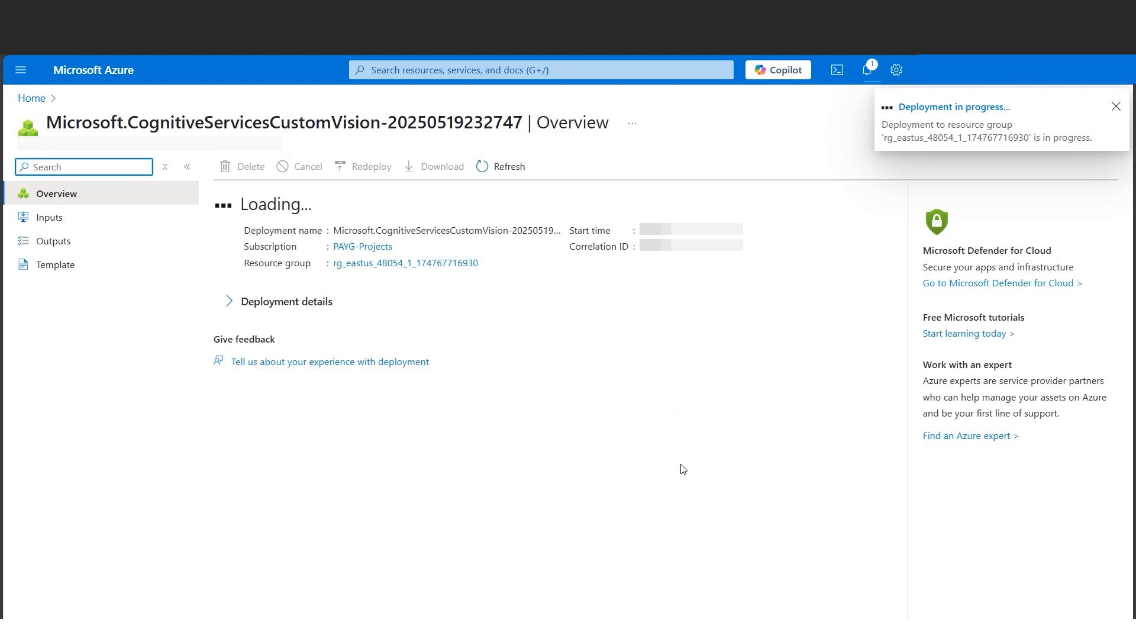
left_click(1116, 107)
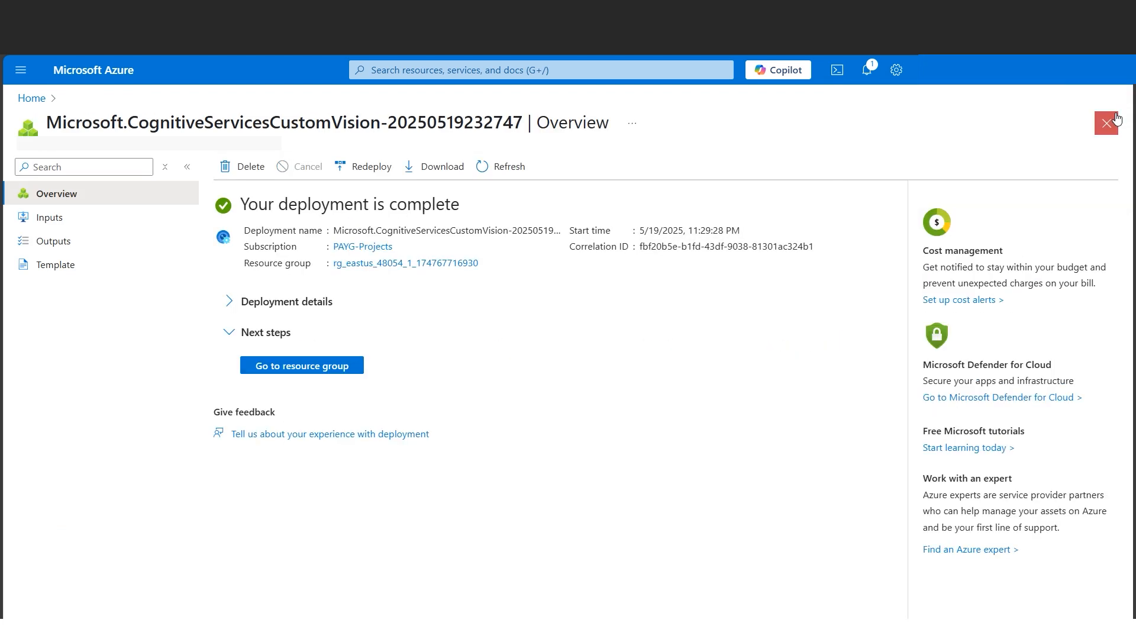
left_click(334, 366)
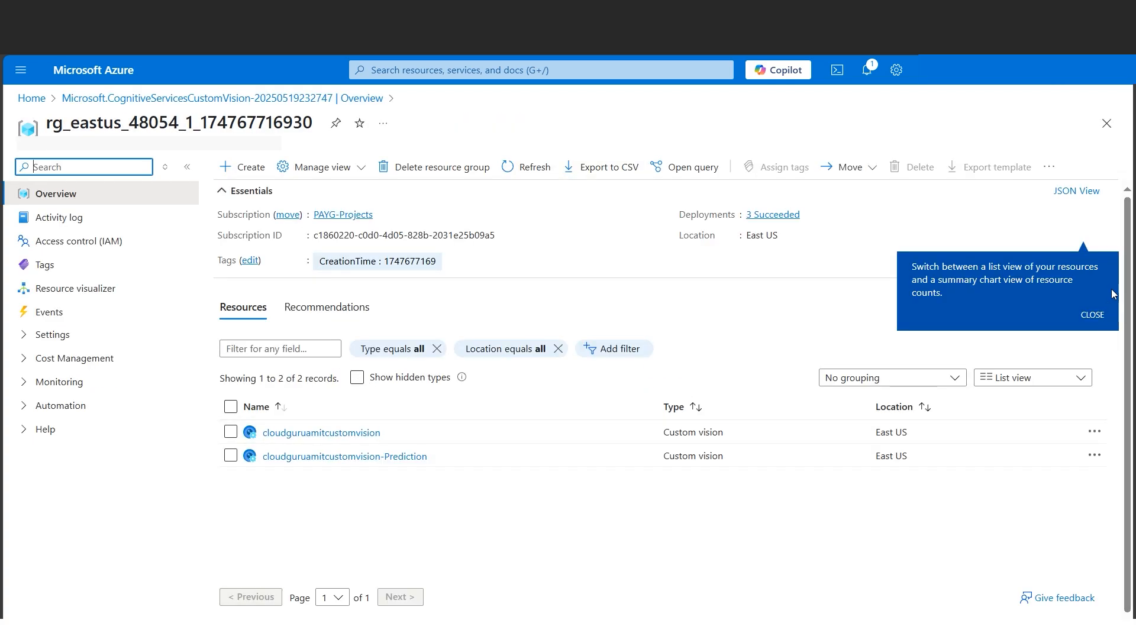
left_click(1092, 314)
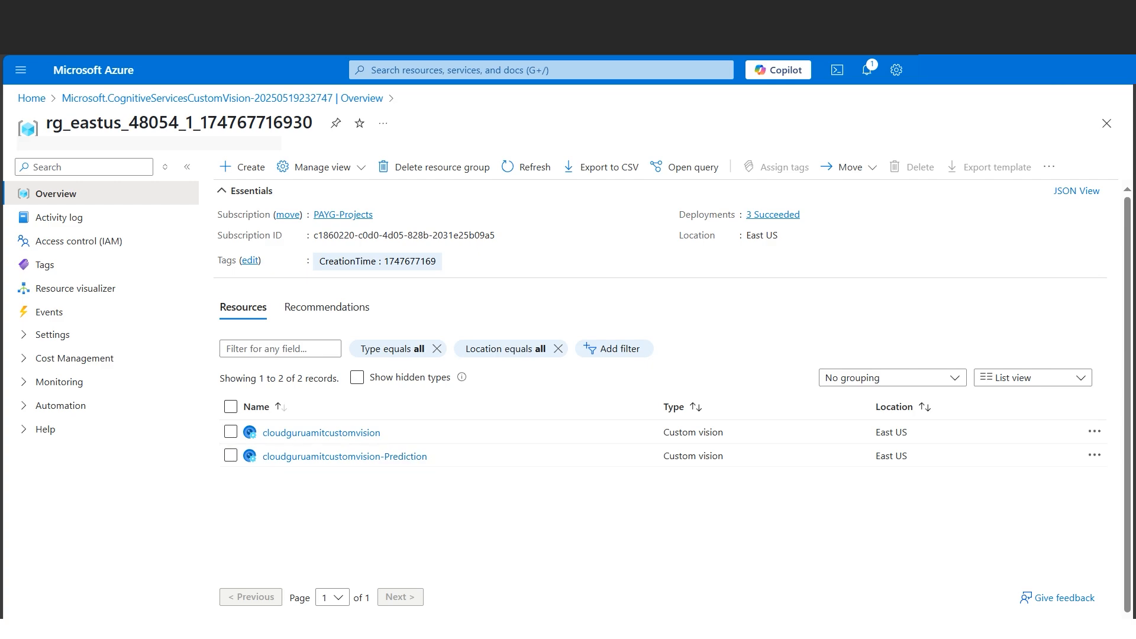
left_click(422, 621)
left_click_drag(470, 260, 316, 260)
right_click(414, 271)
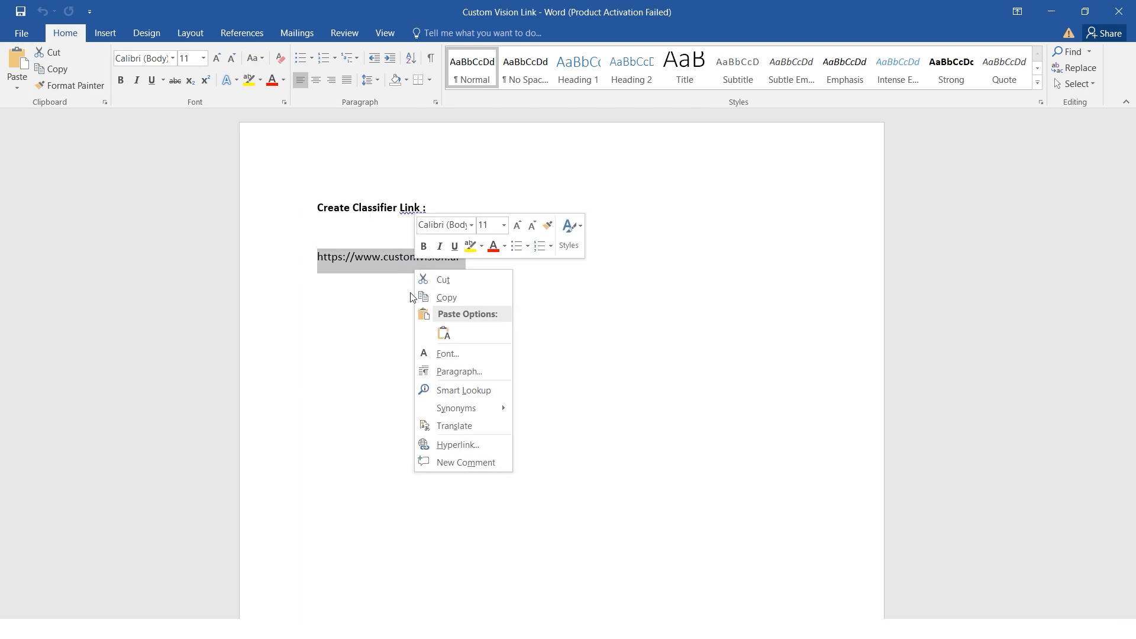
left_click(423, 296)
left_click(1049, 21)
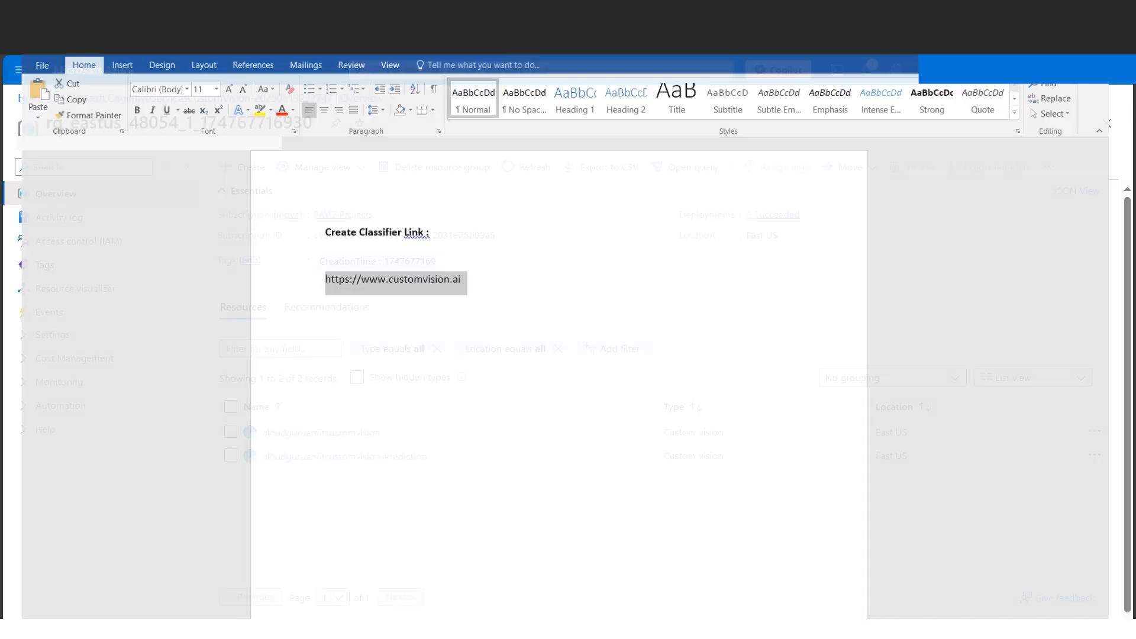
key("ctrl+shift+n")
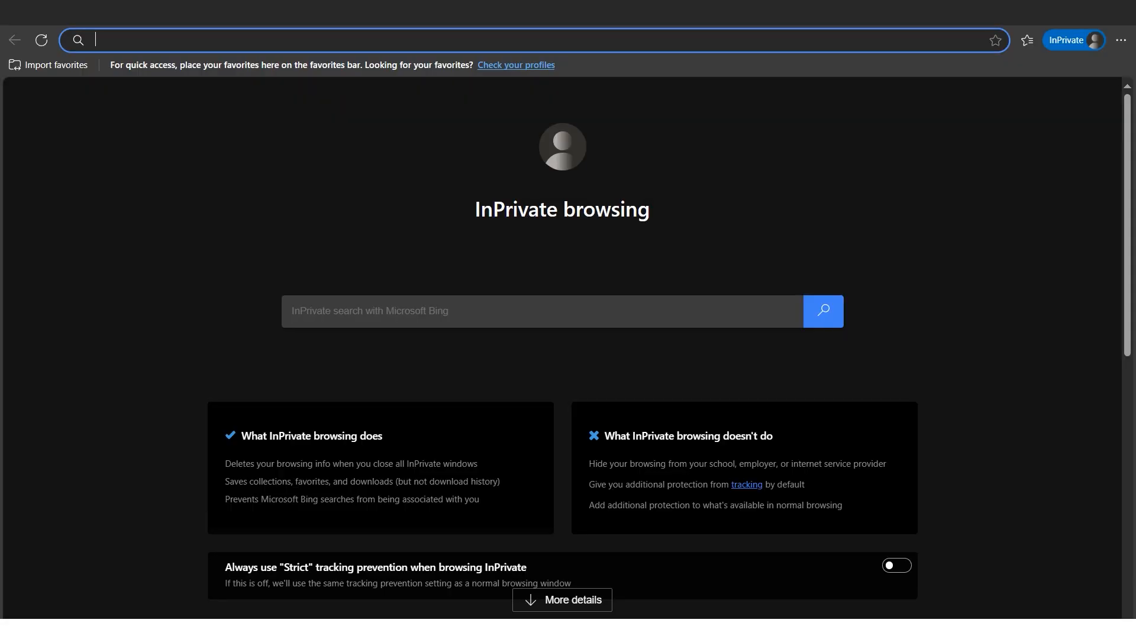
key("ctrl+v")
key("Return")
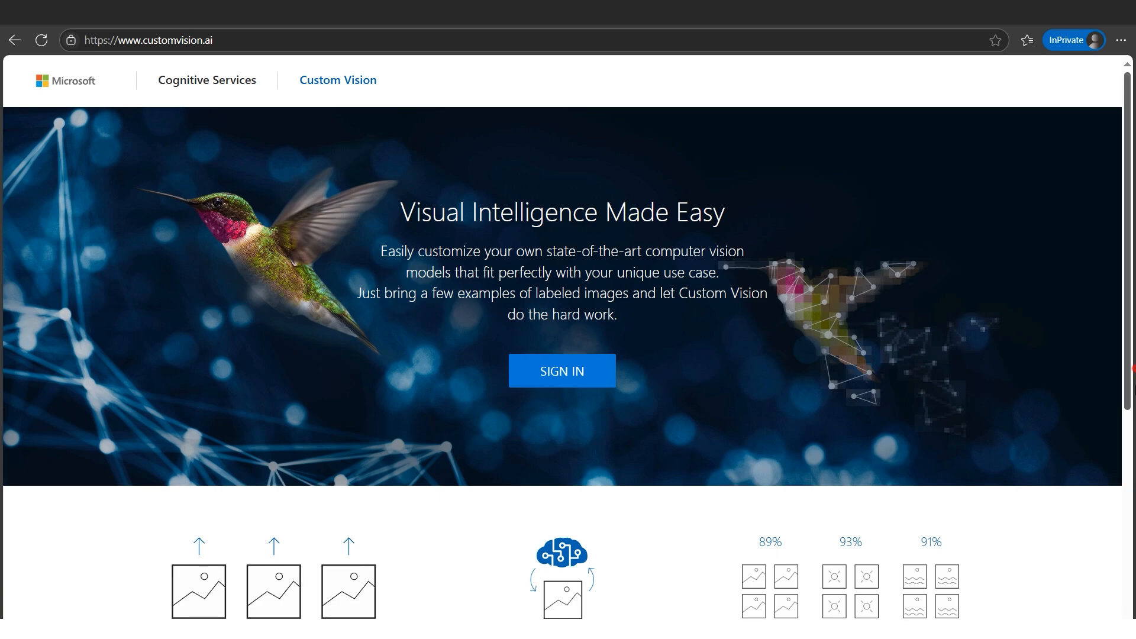
left_click_drag(1129, 369, 1133, 456)
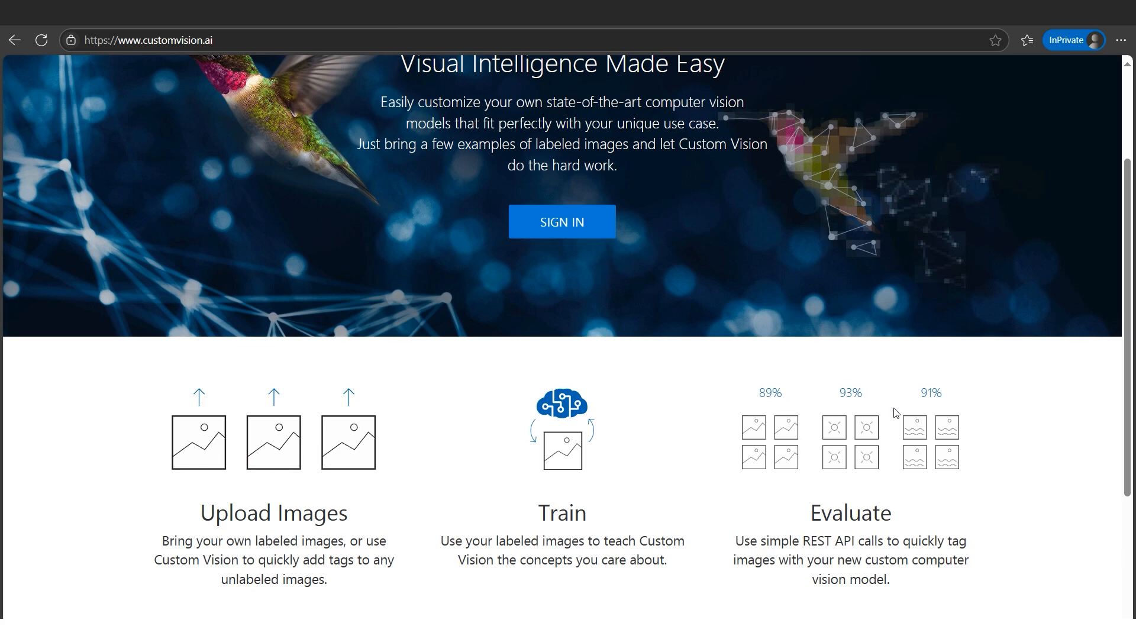
left_click_drag(1135, 346, 1135, 255)
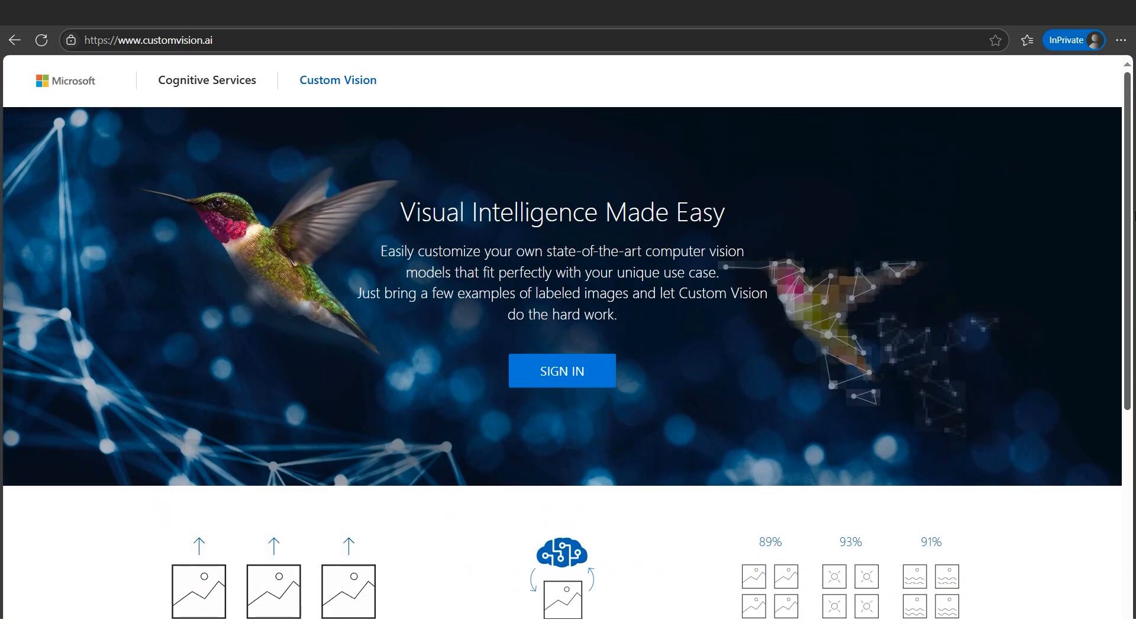
- Sign in to the Custom Vision portal and agree to the Terms of Service
left_click(576, 379)
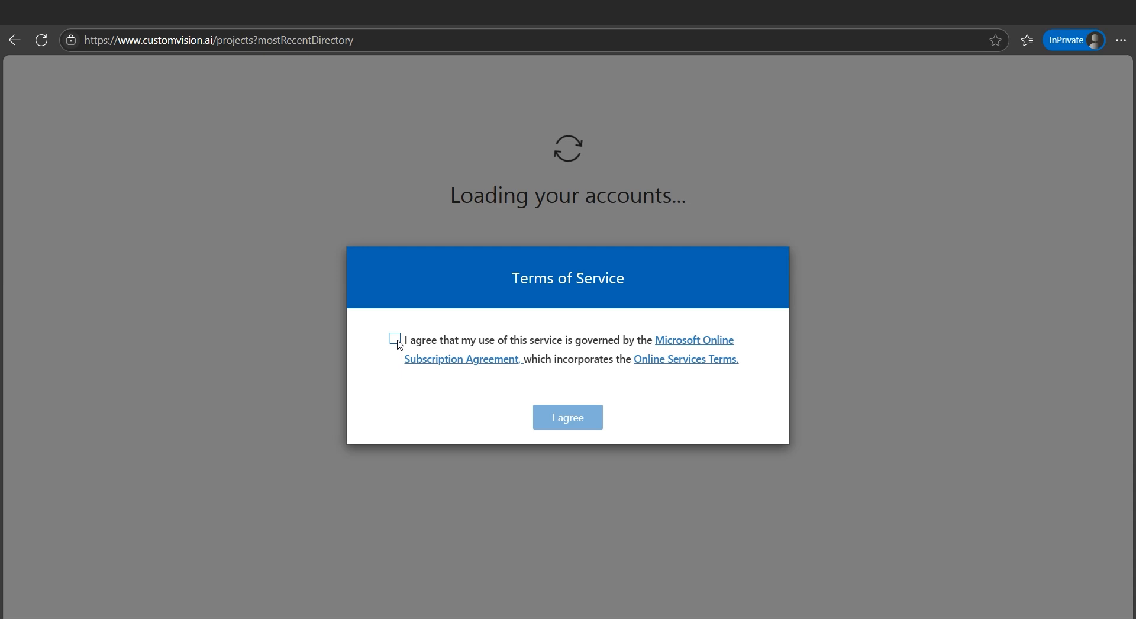
left_click(395, 338)
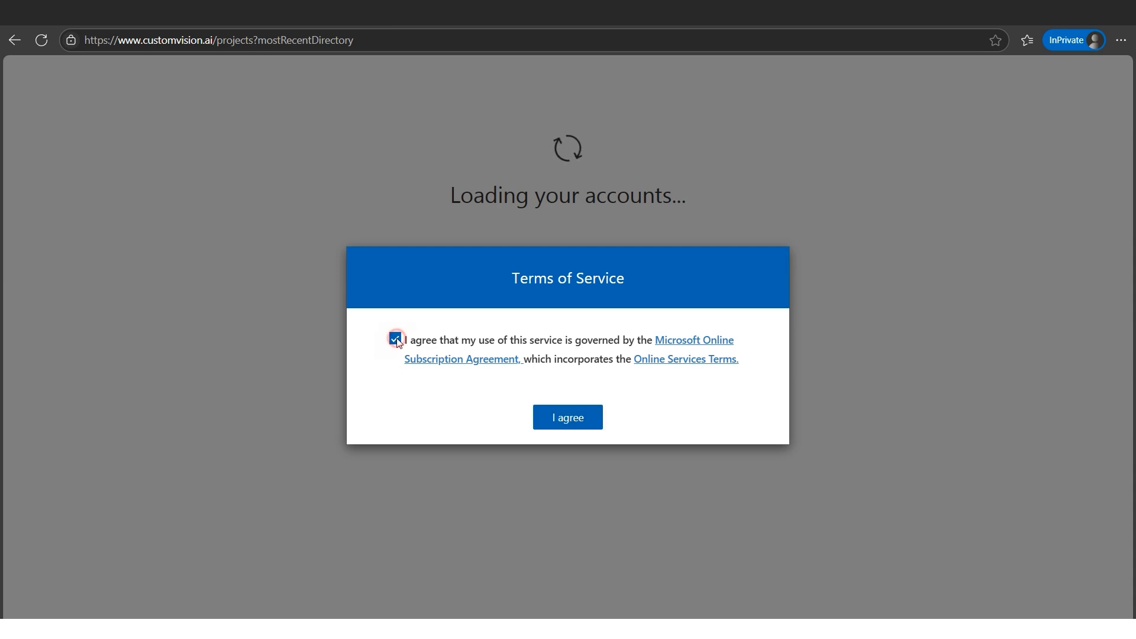
left_click(581, 426)
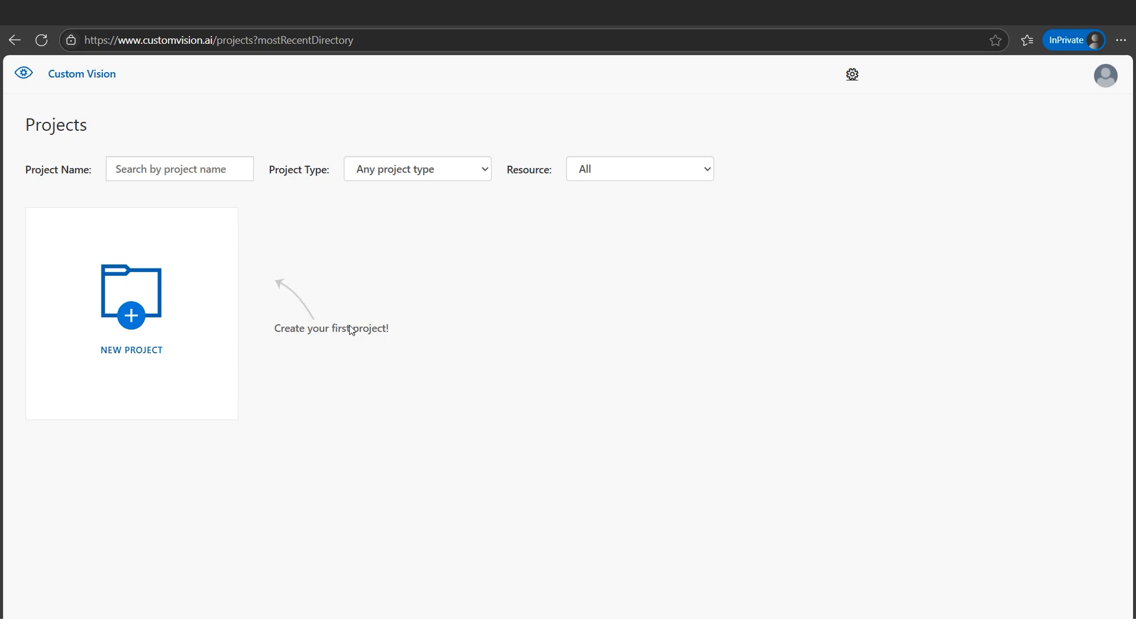
- Start a new project named toolcustomvision that uses the cloudguruamitcustomvision [S0] resource
left_click(131, 331)
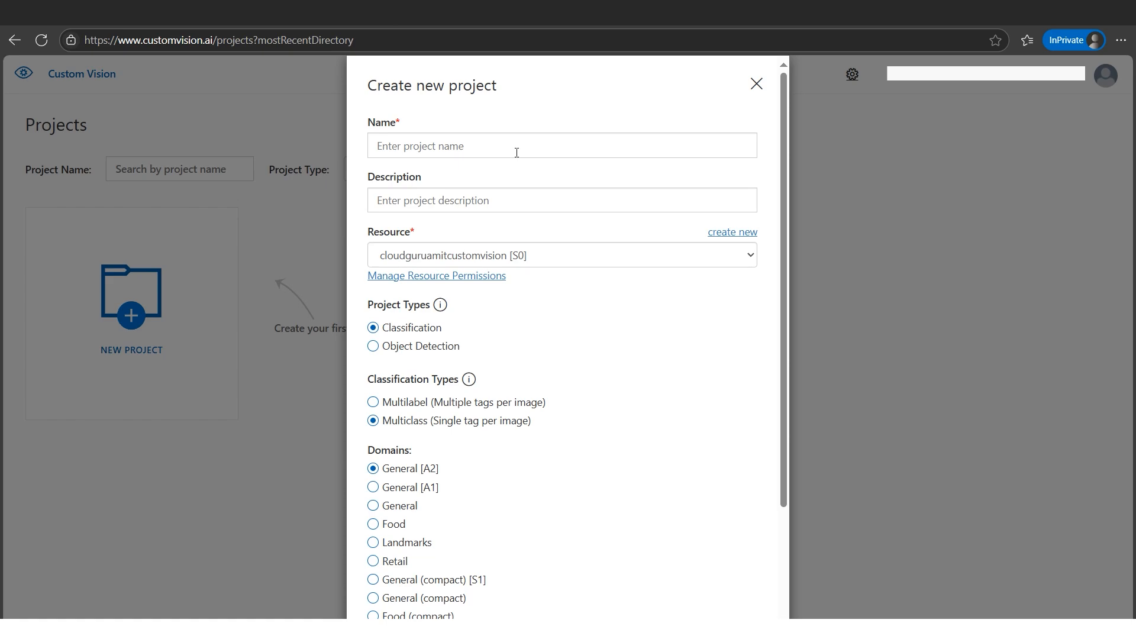
left_click(516, 153)
key("ctrl+v")
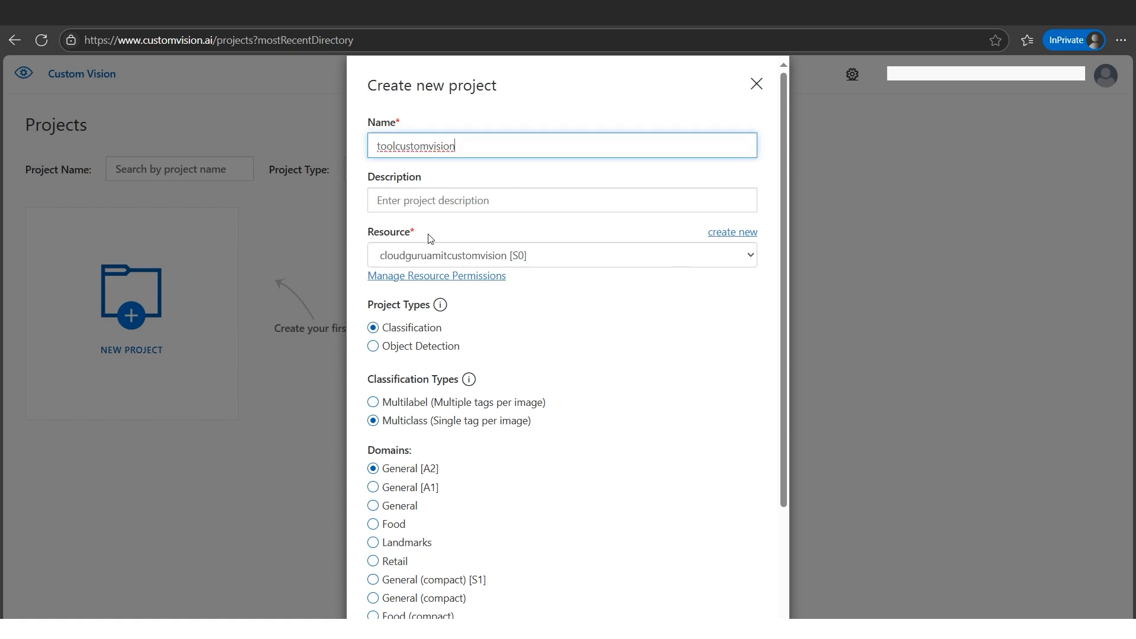
left_click(749, 258)
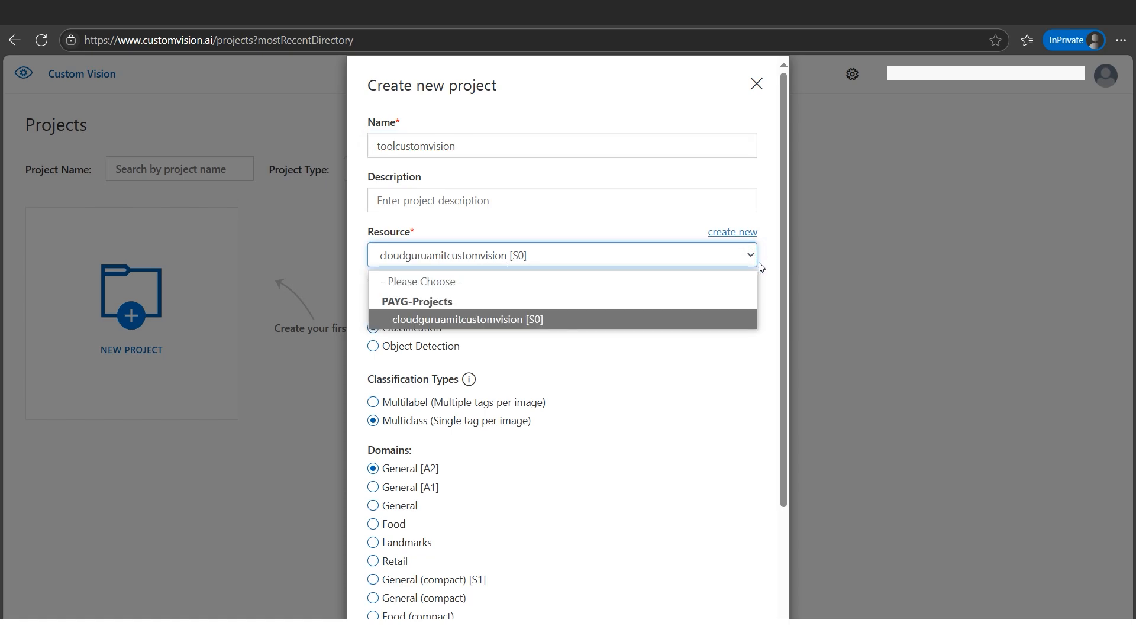
left_click(501, 322)
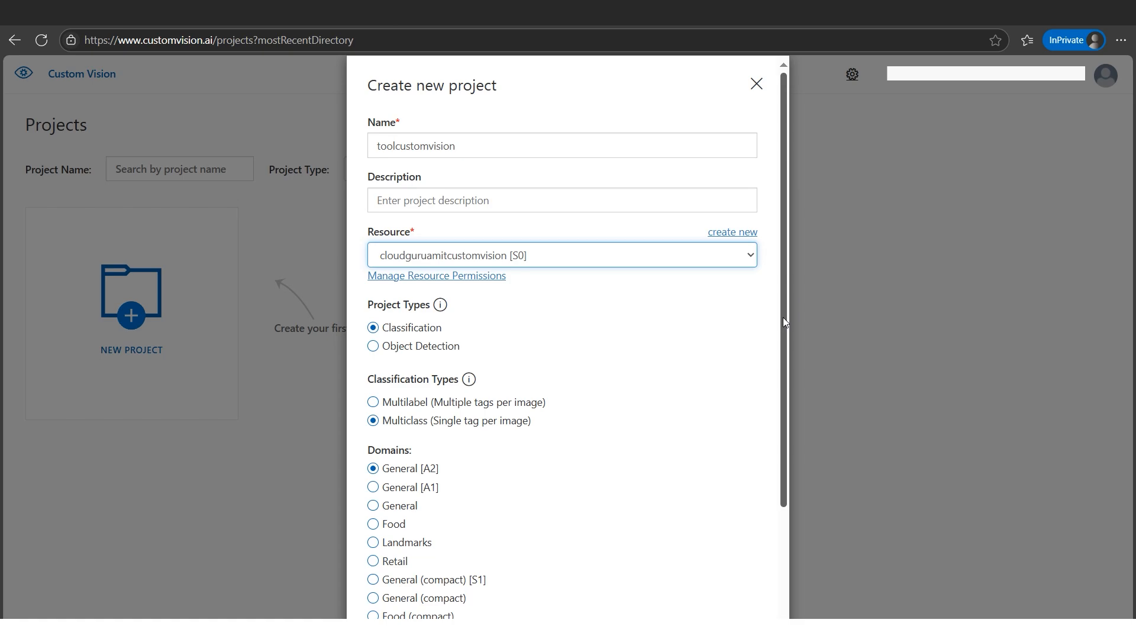
- Choose the Retail (compact) domain for the project, keeping the Classification and Multiclass types
left_click_drag(783, 317, 779, 392)
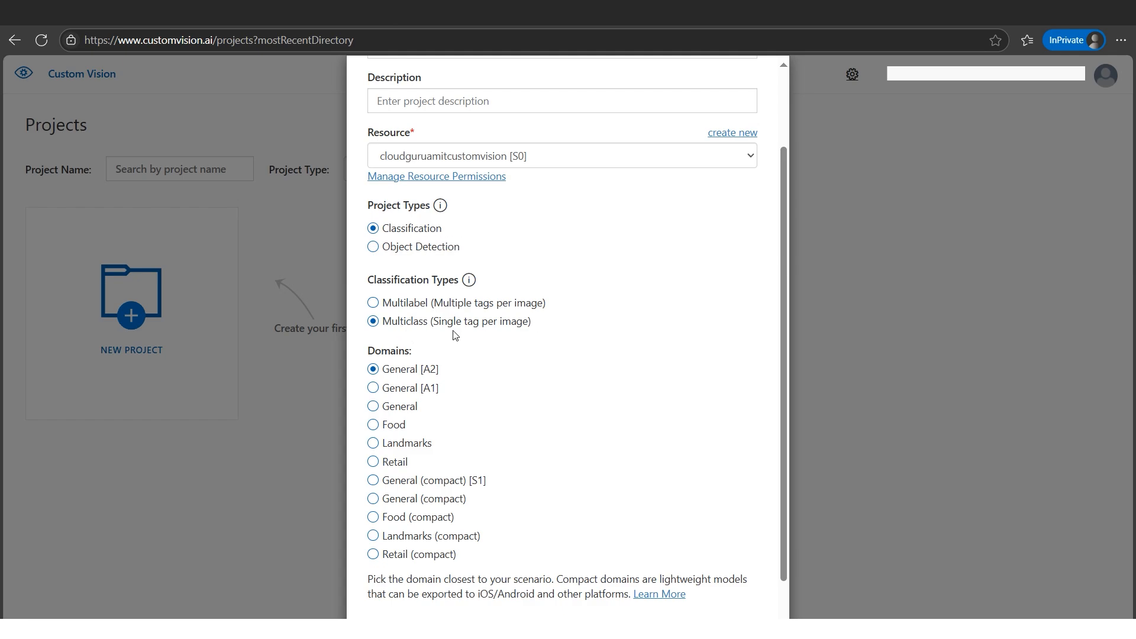
left_click_drag(780, 343, 780, 389)
left_click(374, 505)
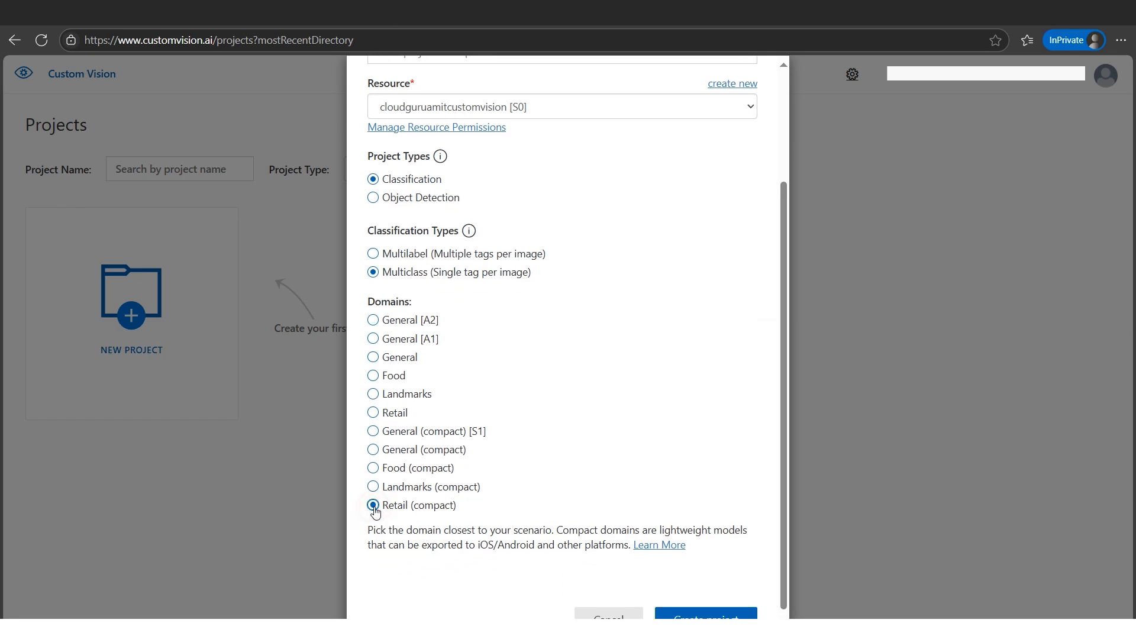
left_click_drag(786, 474, 783, 548)
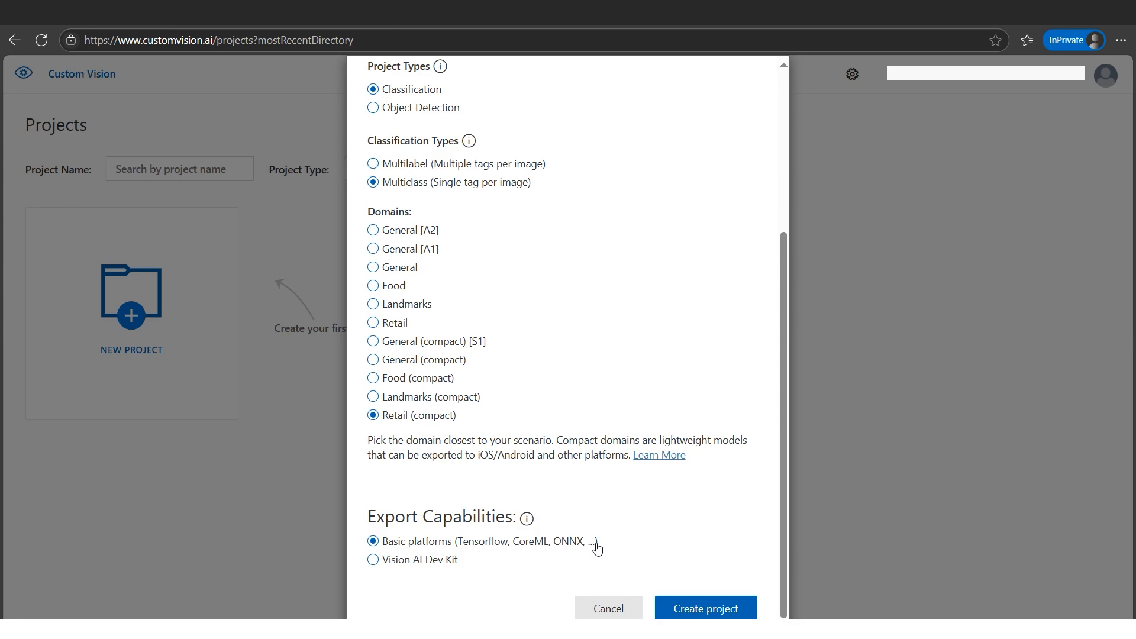
- Create the project with the Basic platforms export capability
left_click(710, 615)
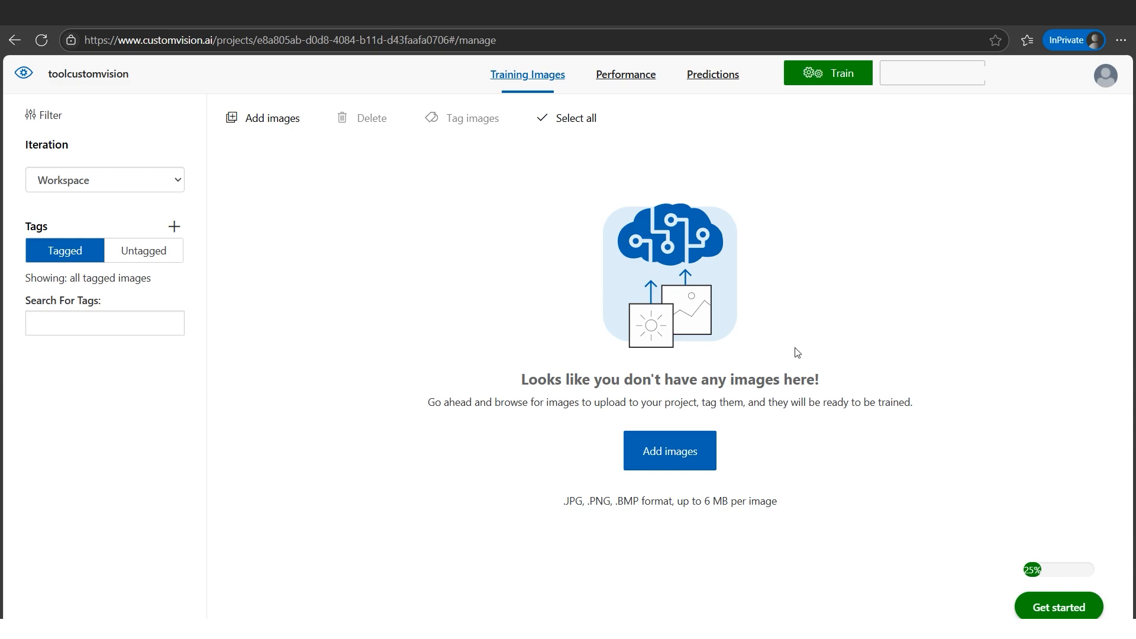
- Switch to File Explorer and look through the drills, screwdrivers and pliers folders inside CloudGuruAmit-CustomVision's Training Images folder
left_click(129, 618)
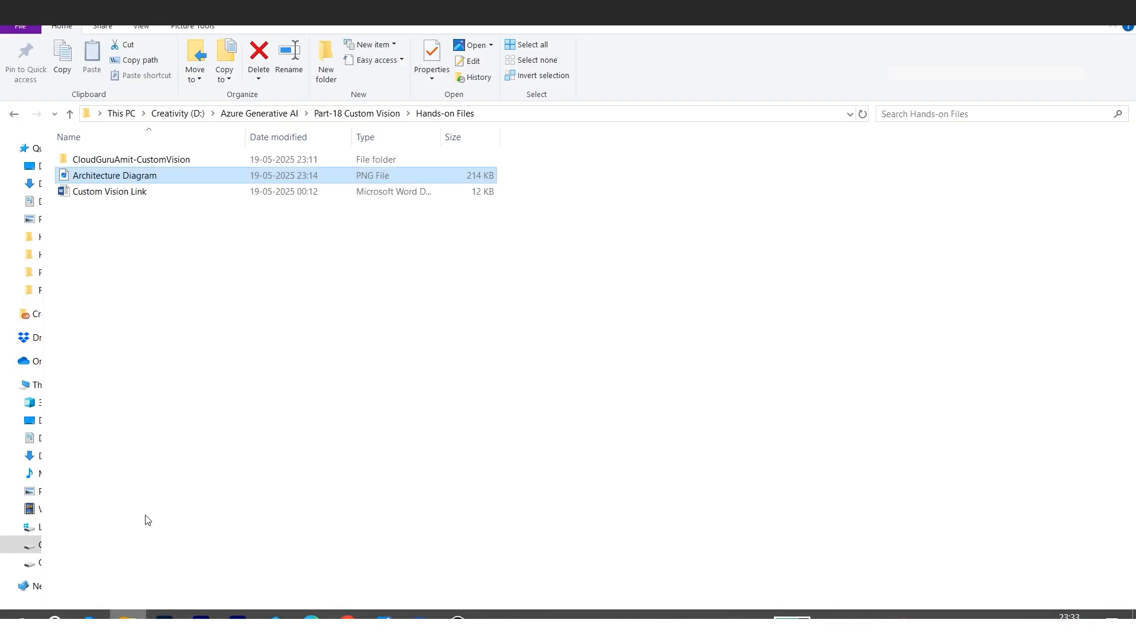
double_click(155, 160)
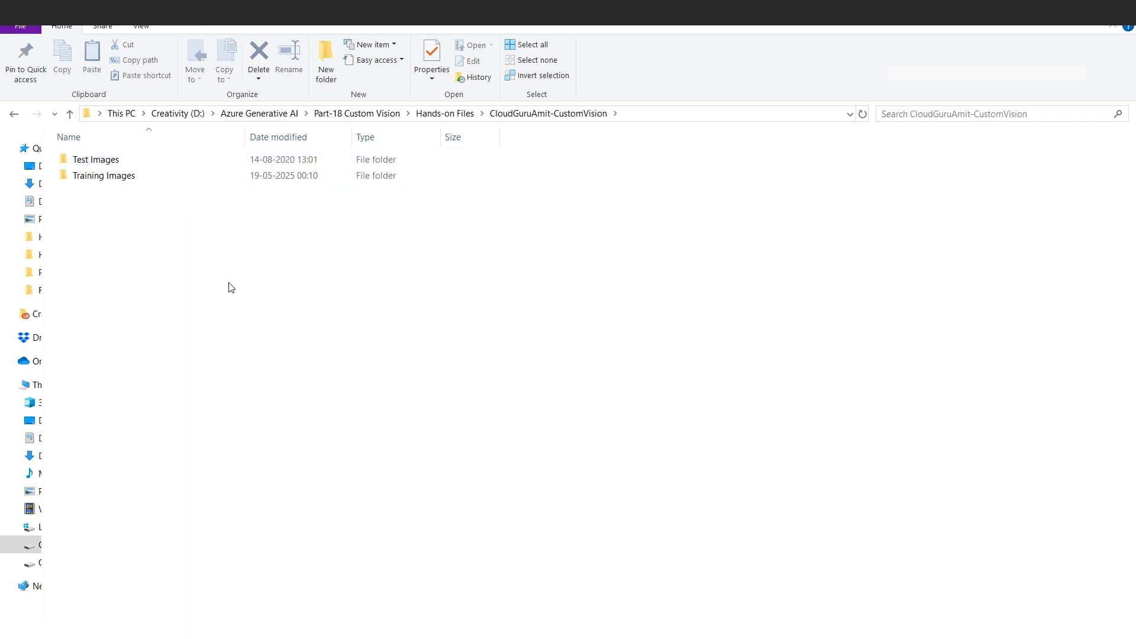
double_click(119, 181)
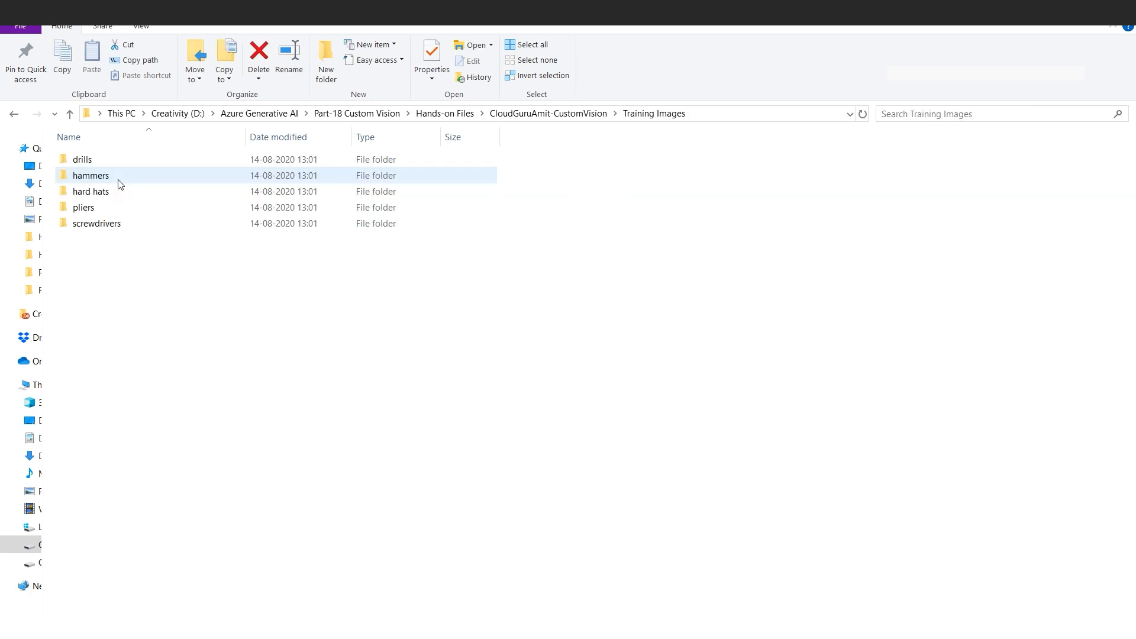
double_click(103, 159)
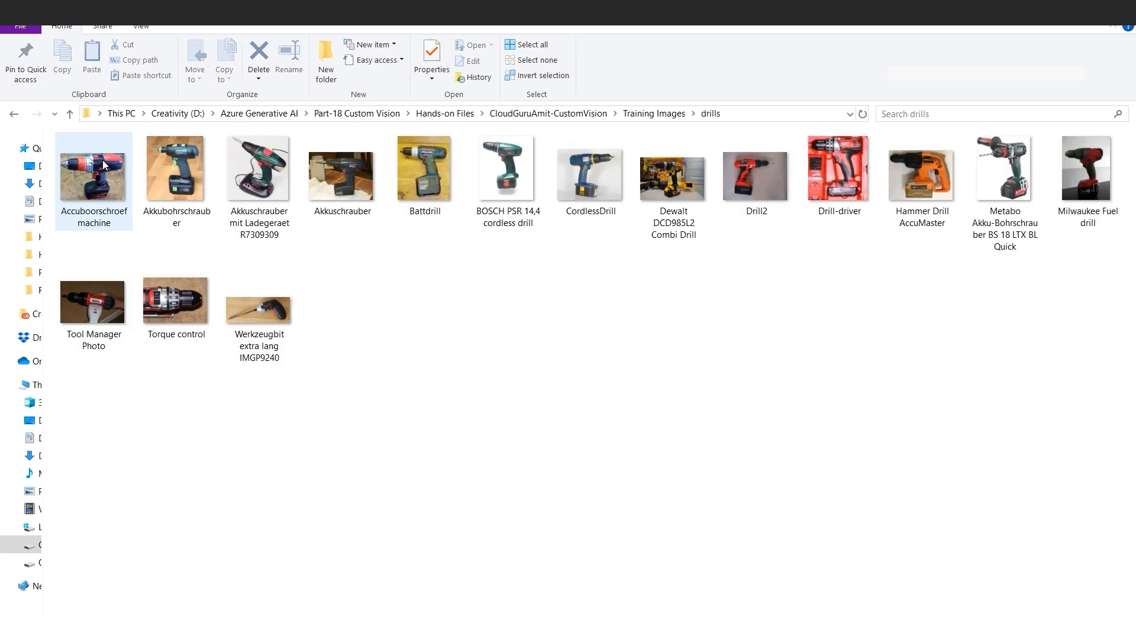
left_click(651, 114)
double_click(122, 223)
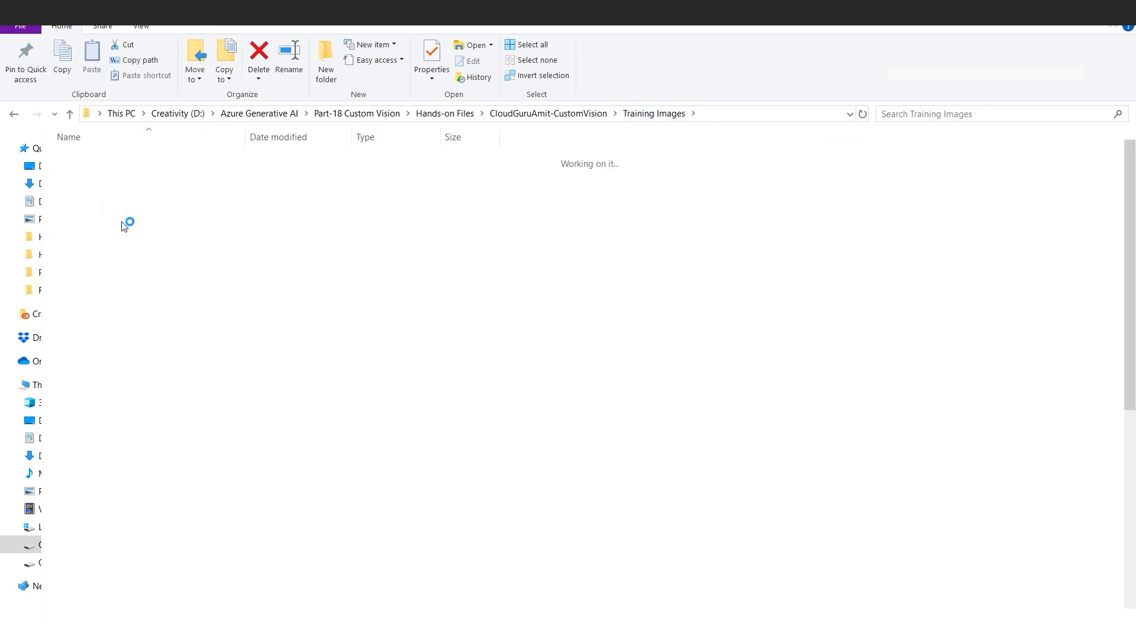
left_click(642, 113)
double_click(165, 208)
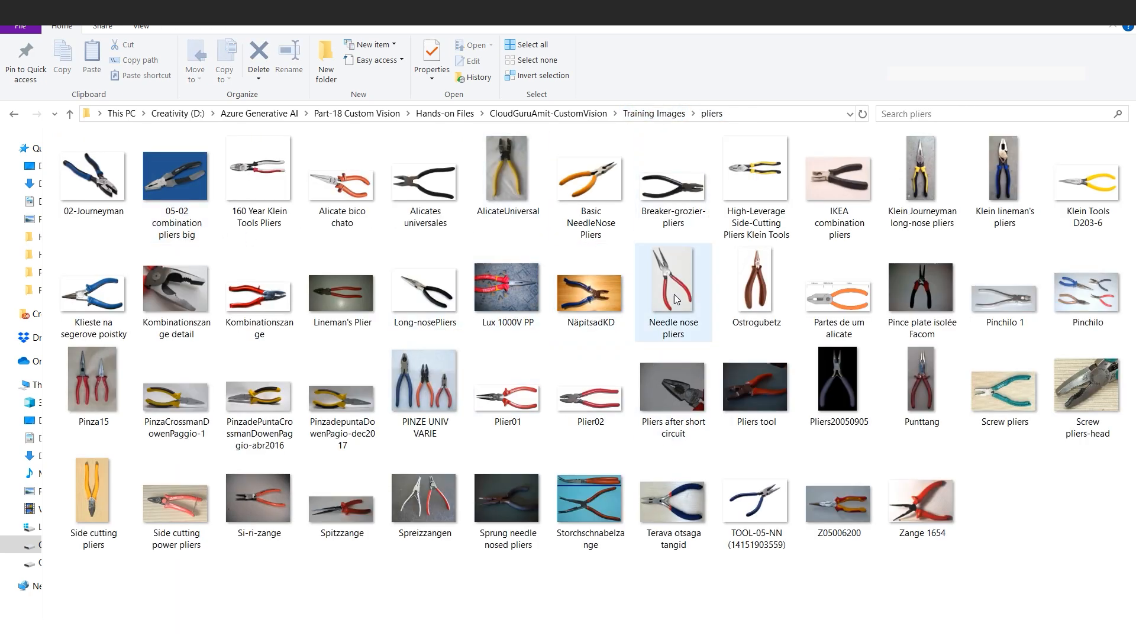
left_click(649, 114)
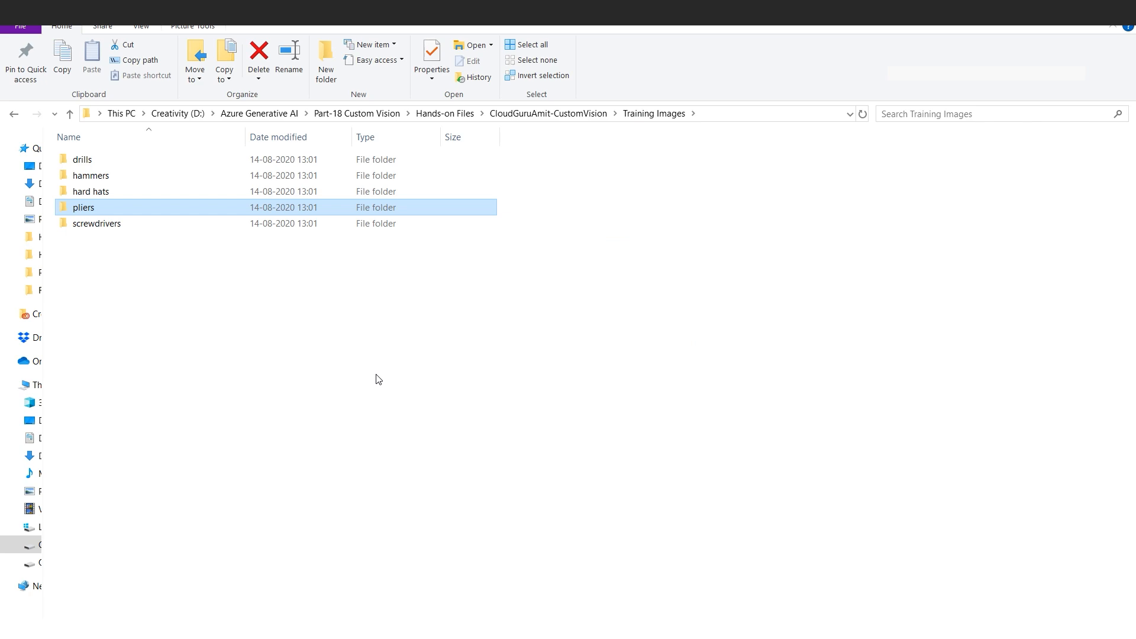
- Return to the Custom Vision project and add all images from the Training Images drills folder to the upload batch
left_click(312, 618)
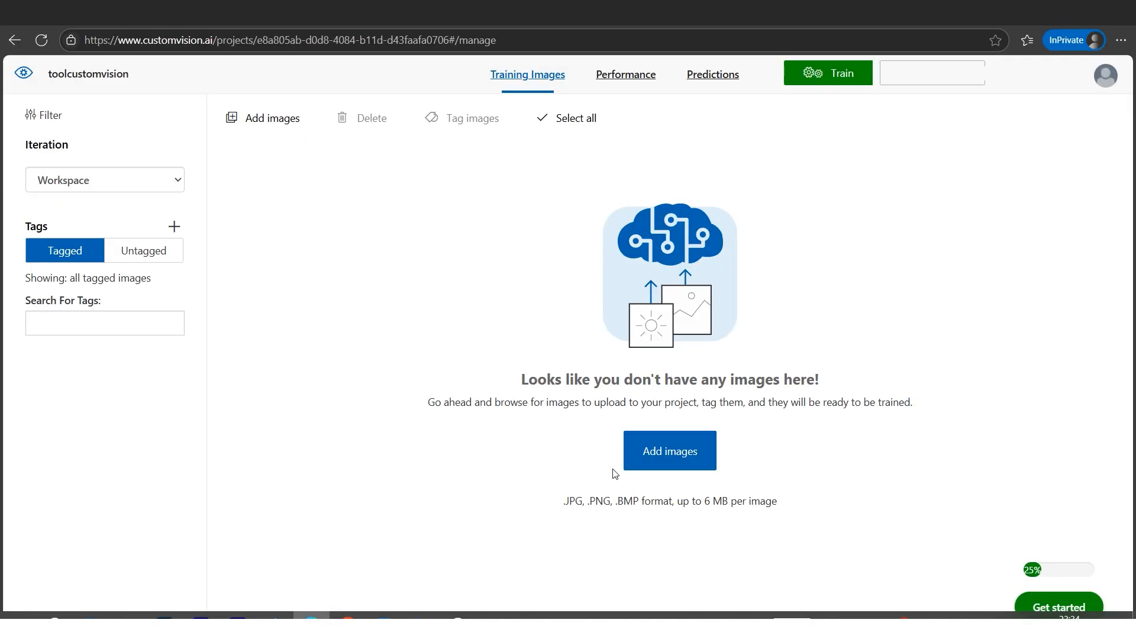
left_click(684, 465)
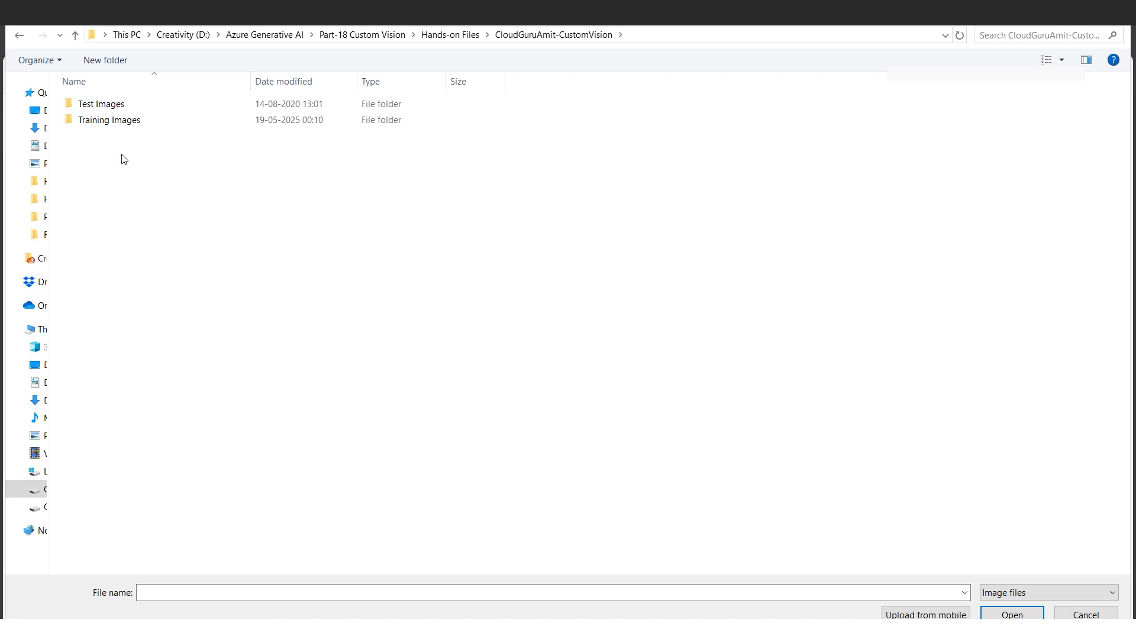
double_click(140, 123)
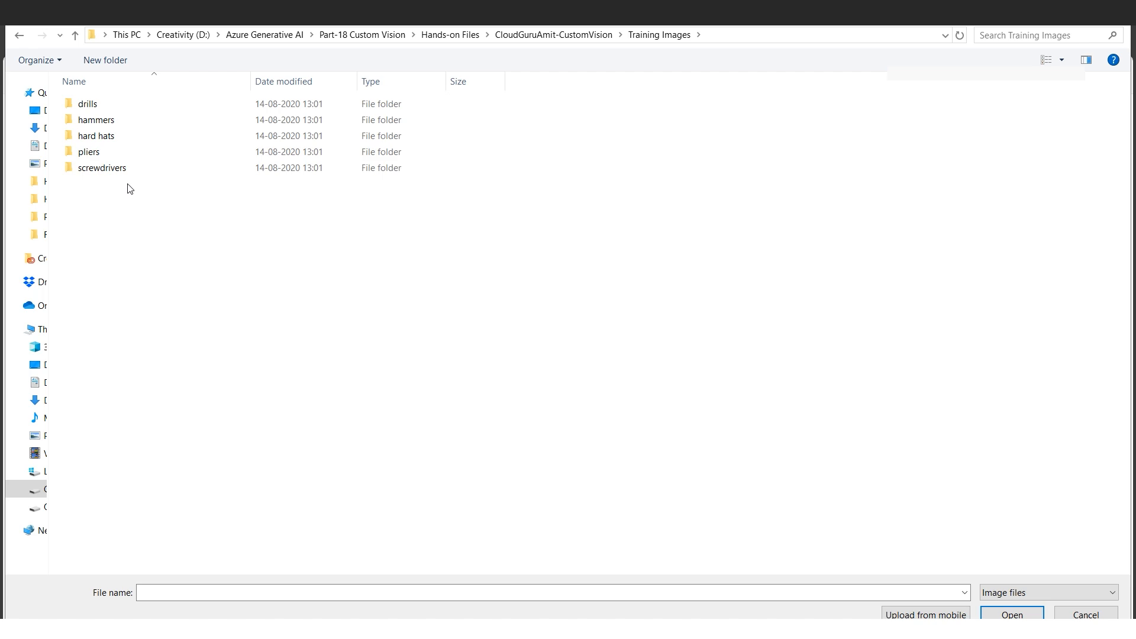
double_click(99, 107)
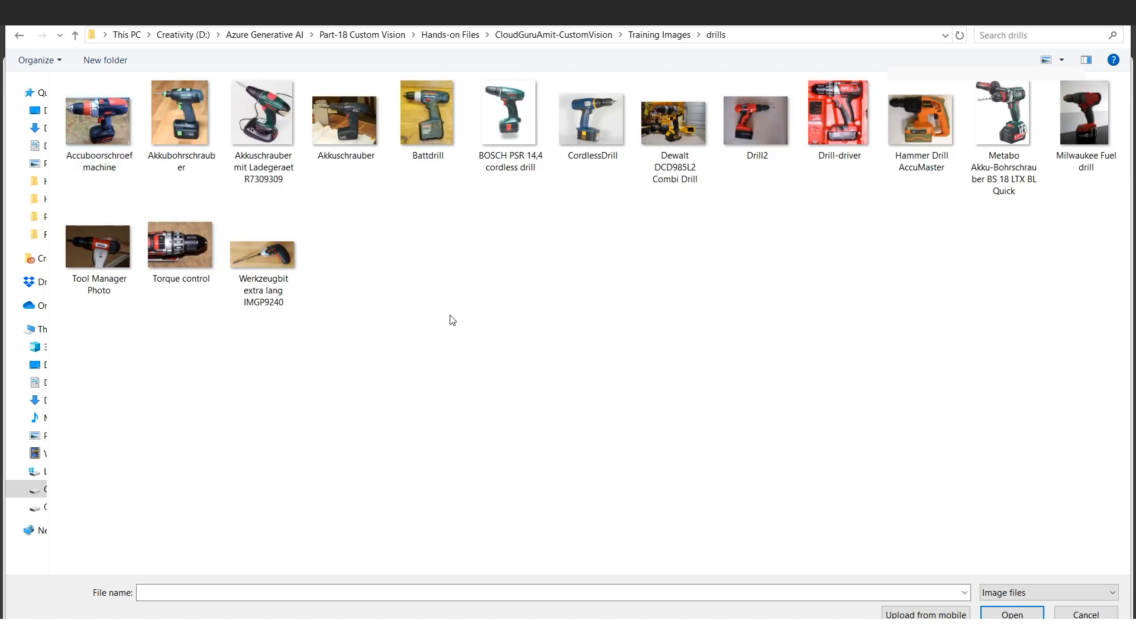
key("ctrl+a")
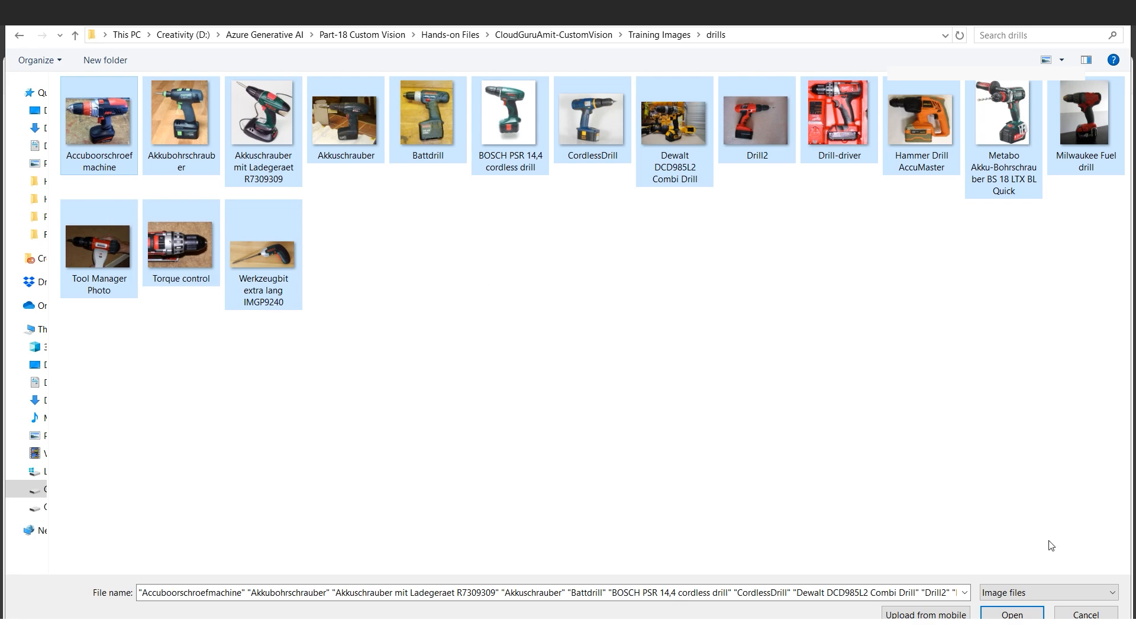
left_click(986, 614)
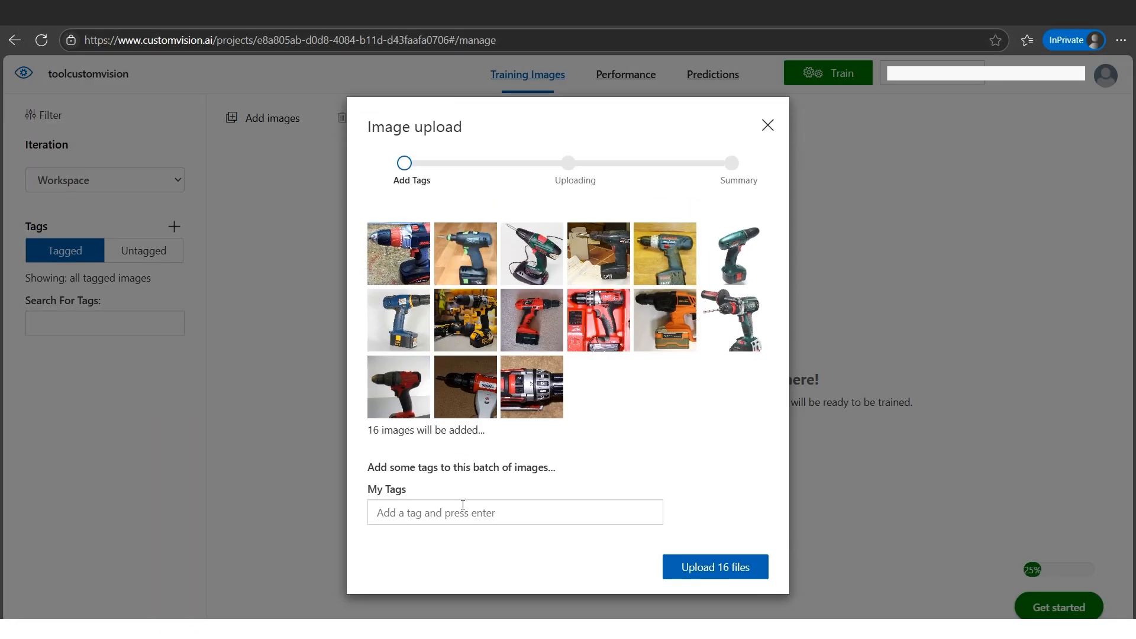
- Tag the batch of drill images as drill, upload it and close the upload summary
left_click(463, 507)
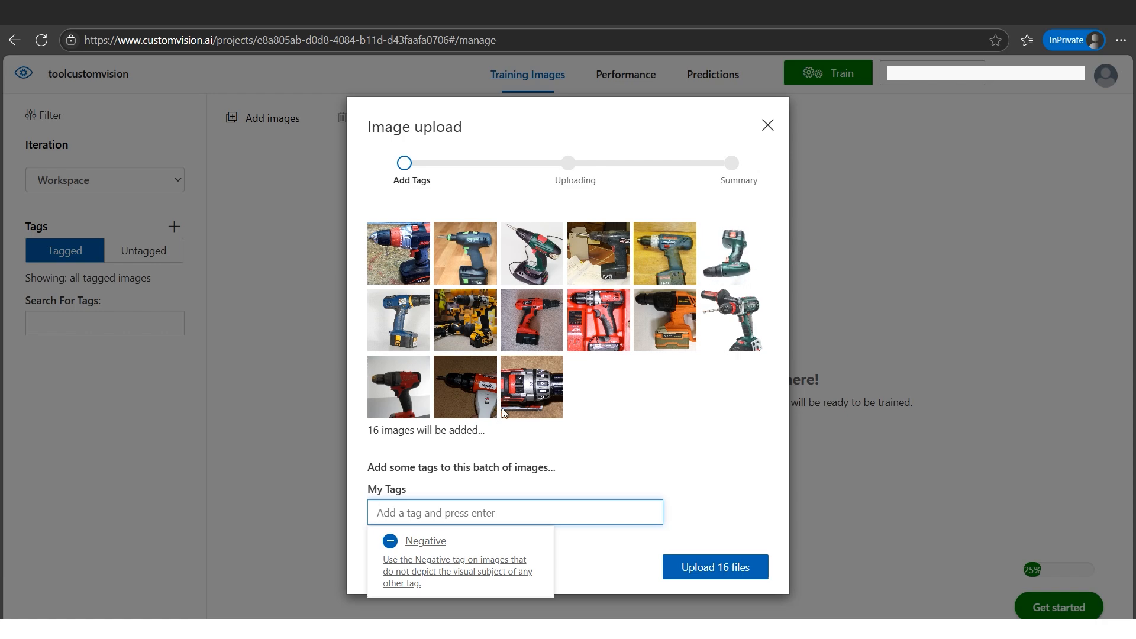
type("drill")
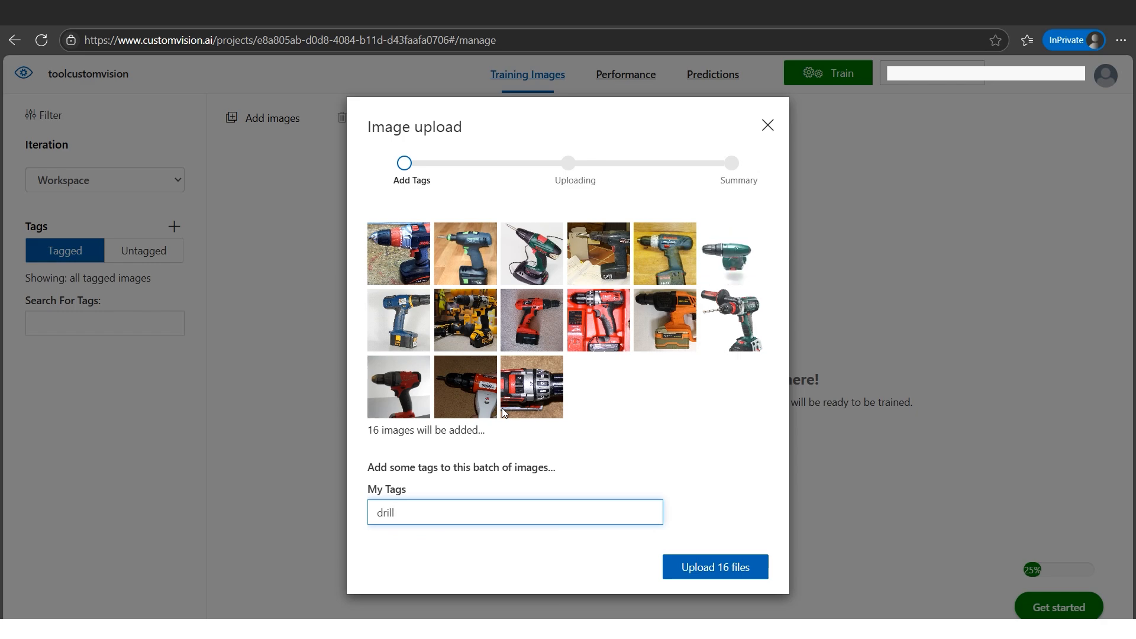
left_click(728, 574)
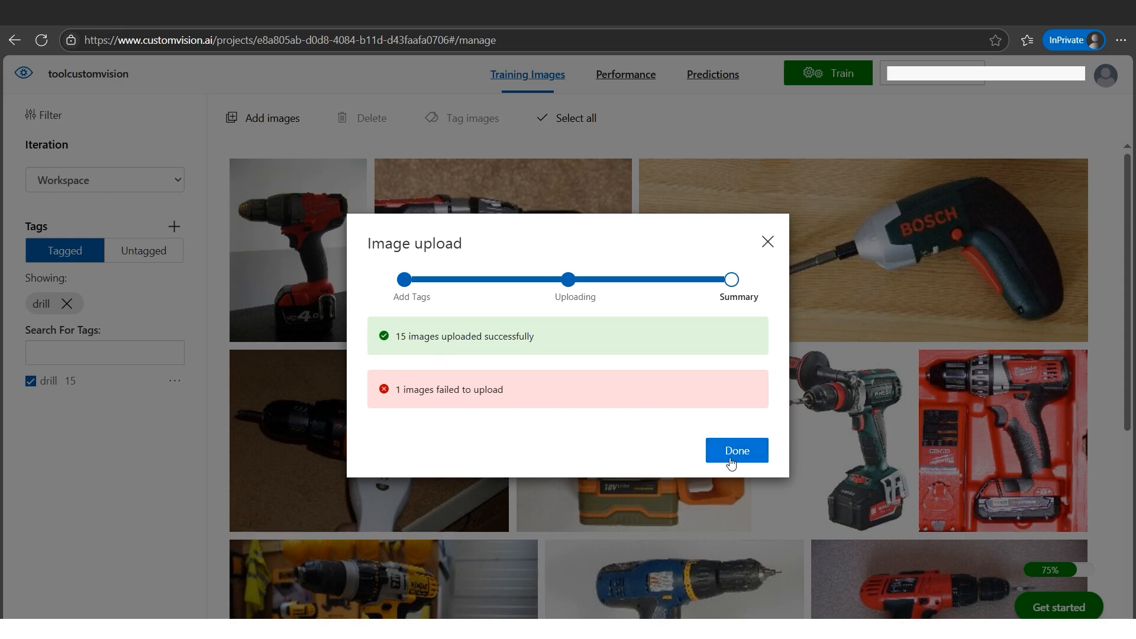
left_click(733, 462)
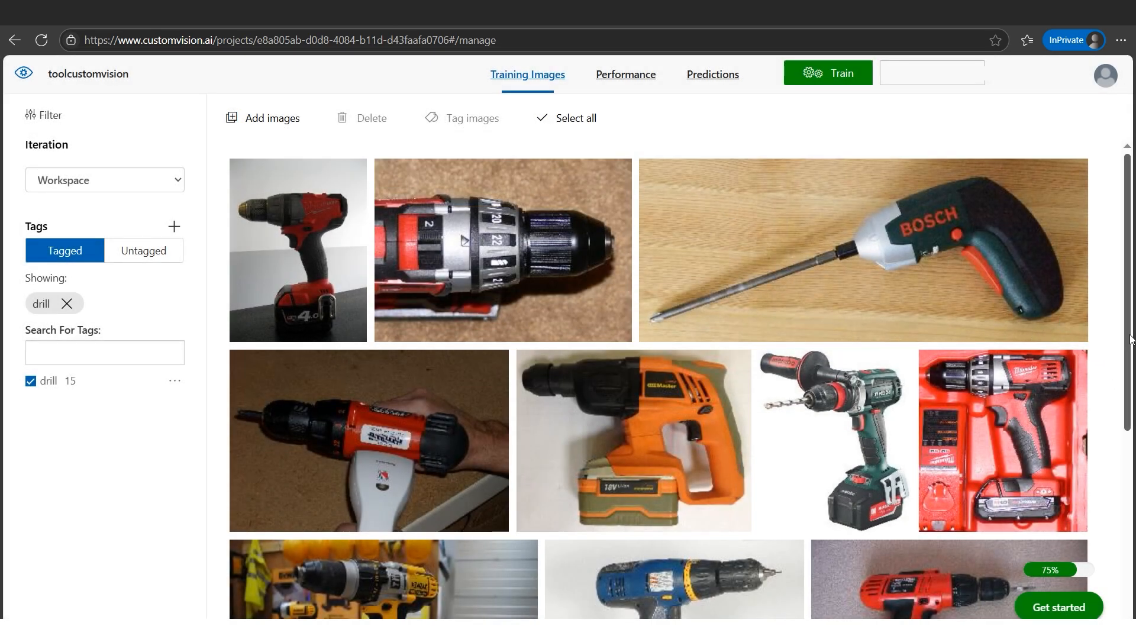
left_click_drag(1130, 339, 1135, 299)
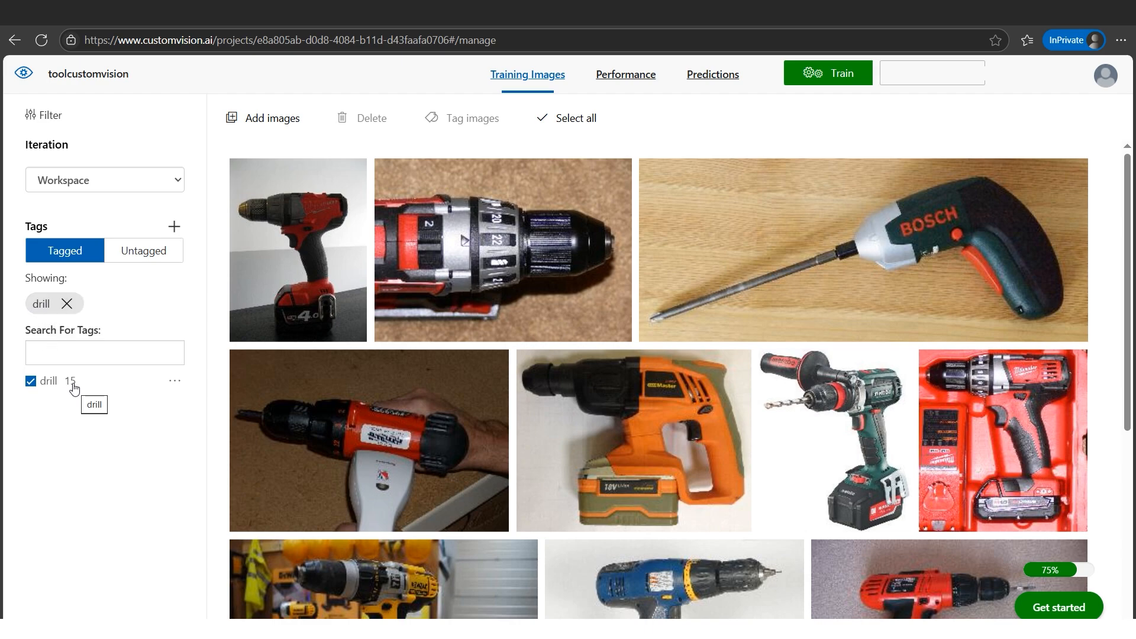
- Add all images from the Training Images hammers folder to a new upload batch
left_click(284, 124)
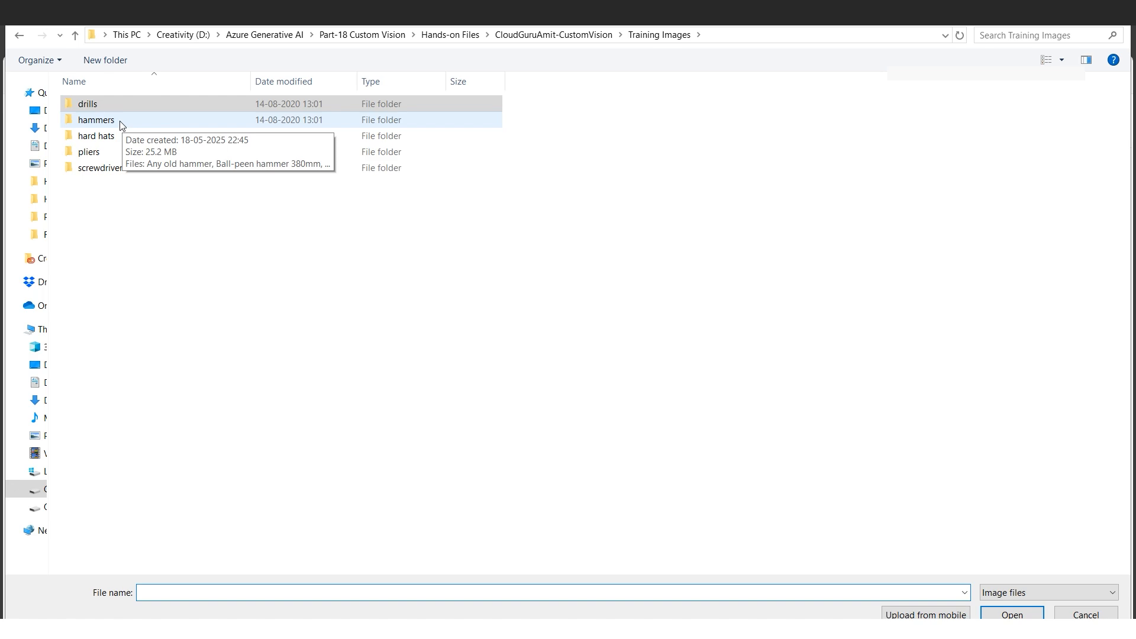
double_click(106, 122)
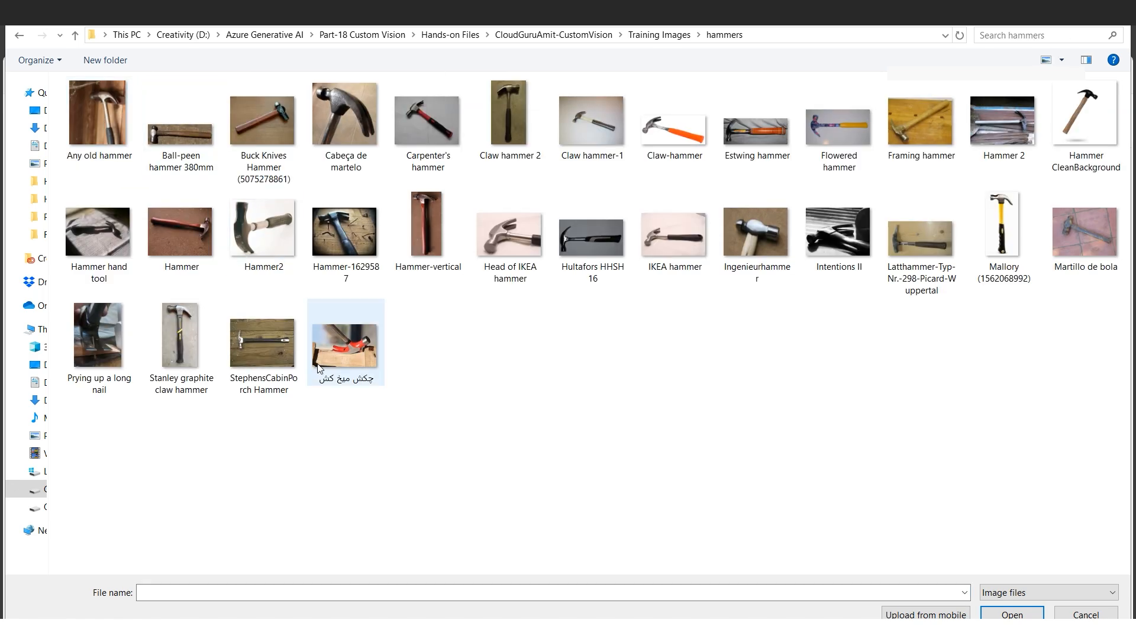
key("ctrl+a")
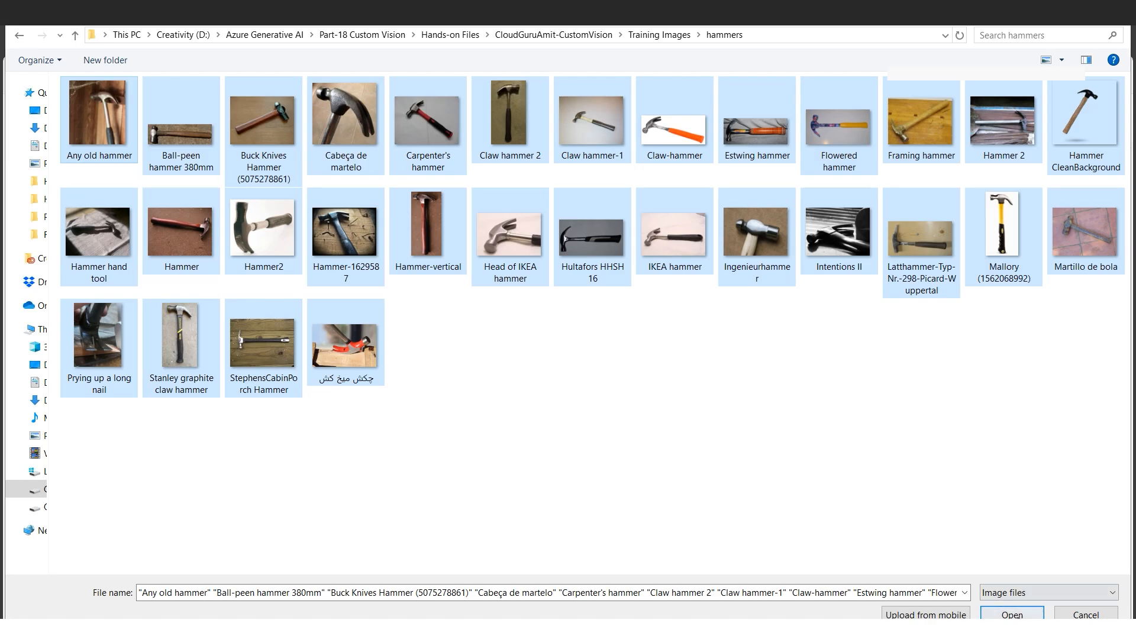
left_click(1012, 614)
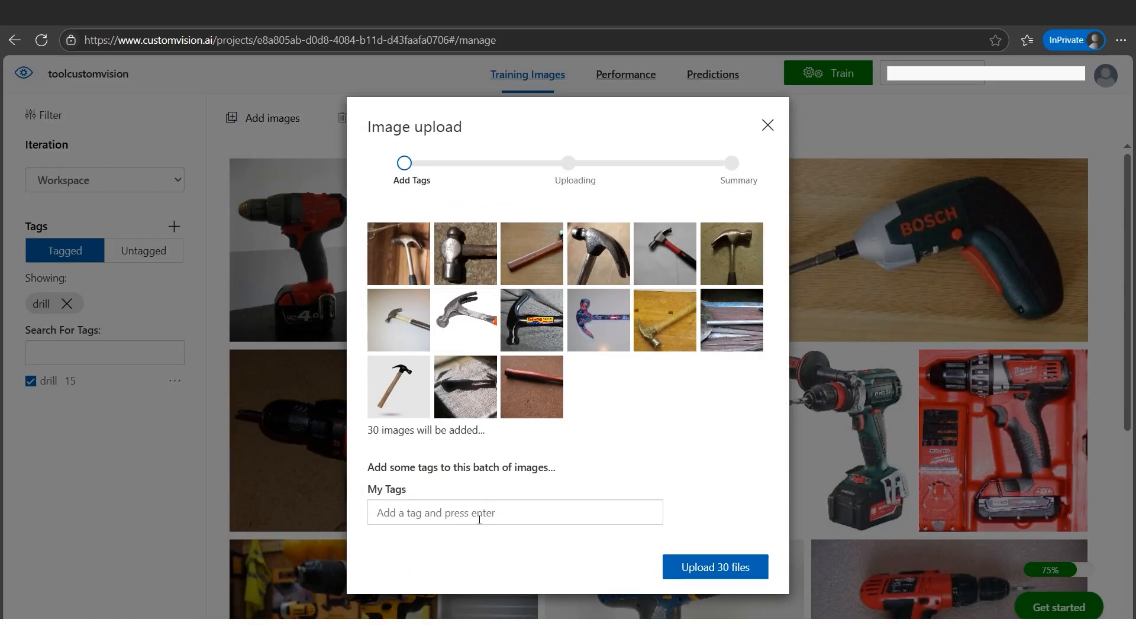
- Tag the batch of hammer images as hammer, upload it and close the upload summary
left_click(479, 520)
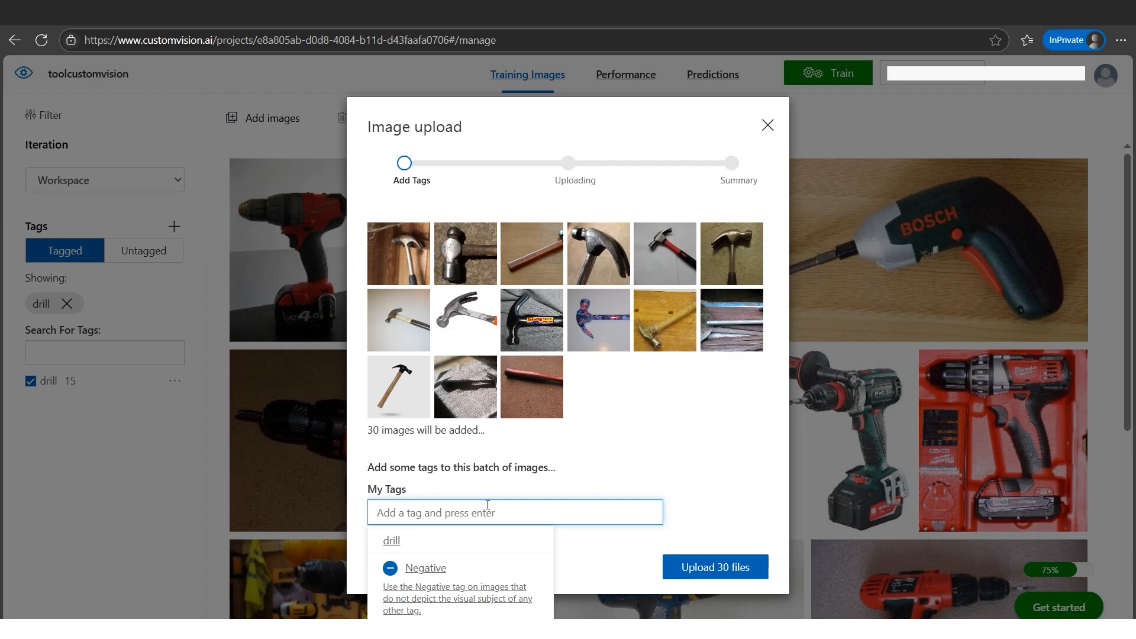
type("hammer")
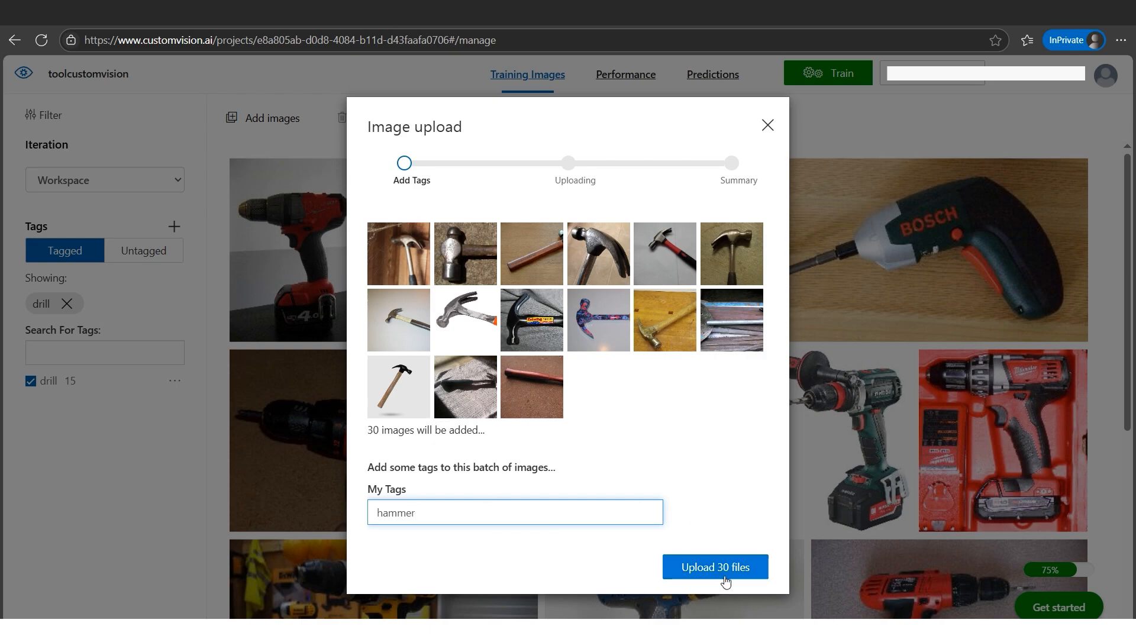
left_click(736, 572)
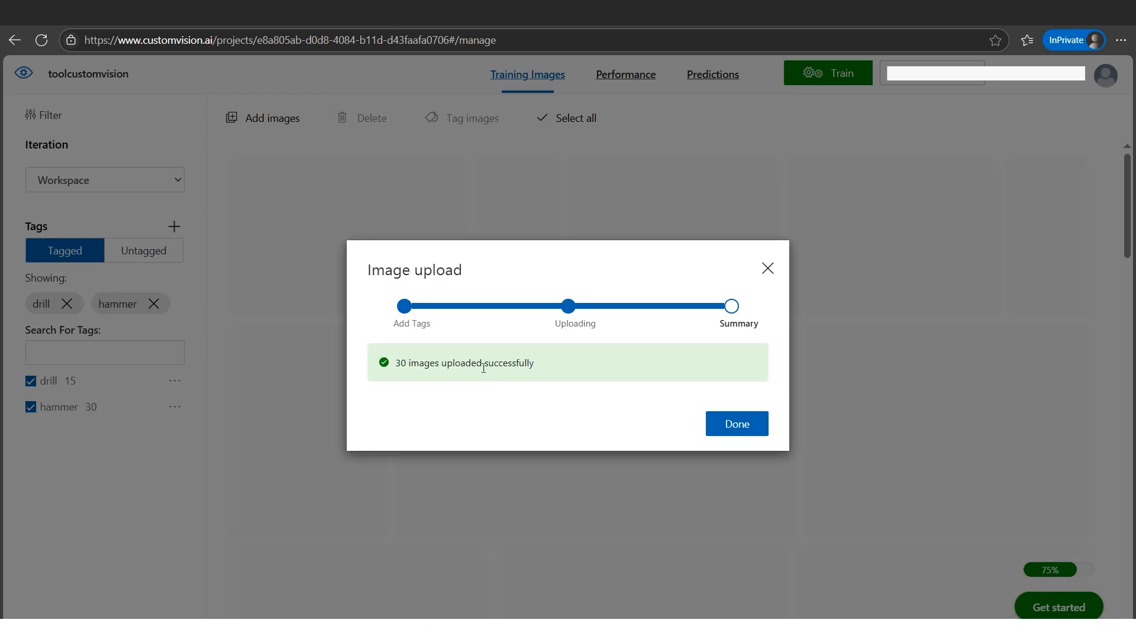
left_click(733, 426)
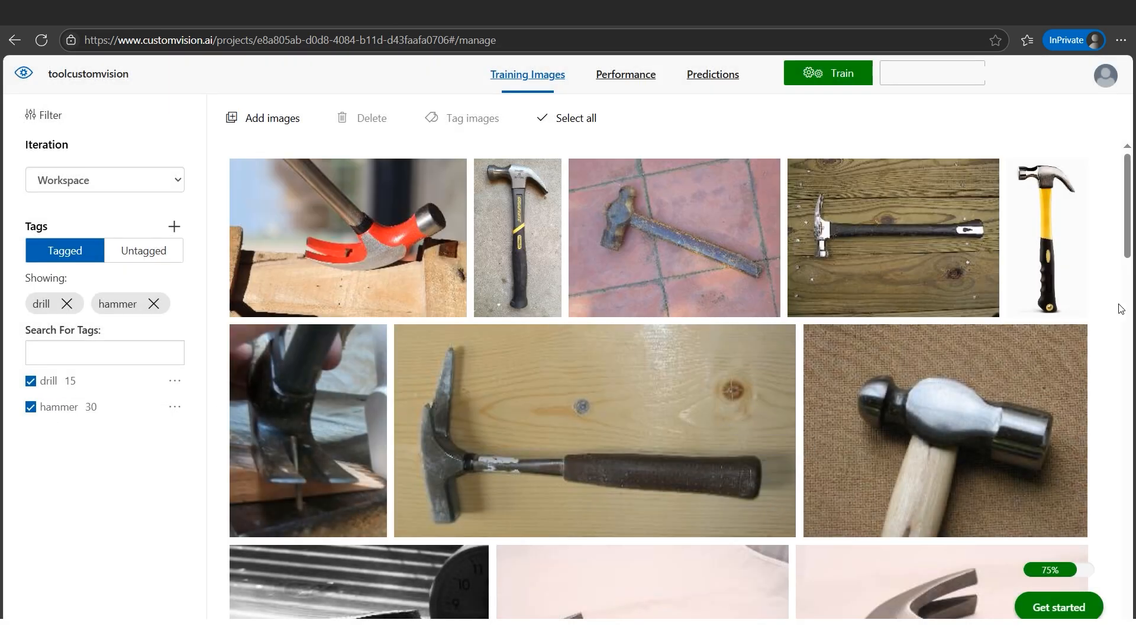
mouse_move(1128, 244)
left_mouse_down()
mouse_move(1131, 550)
mouse_move(1129, 239)
left_mouse_up()
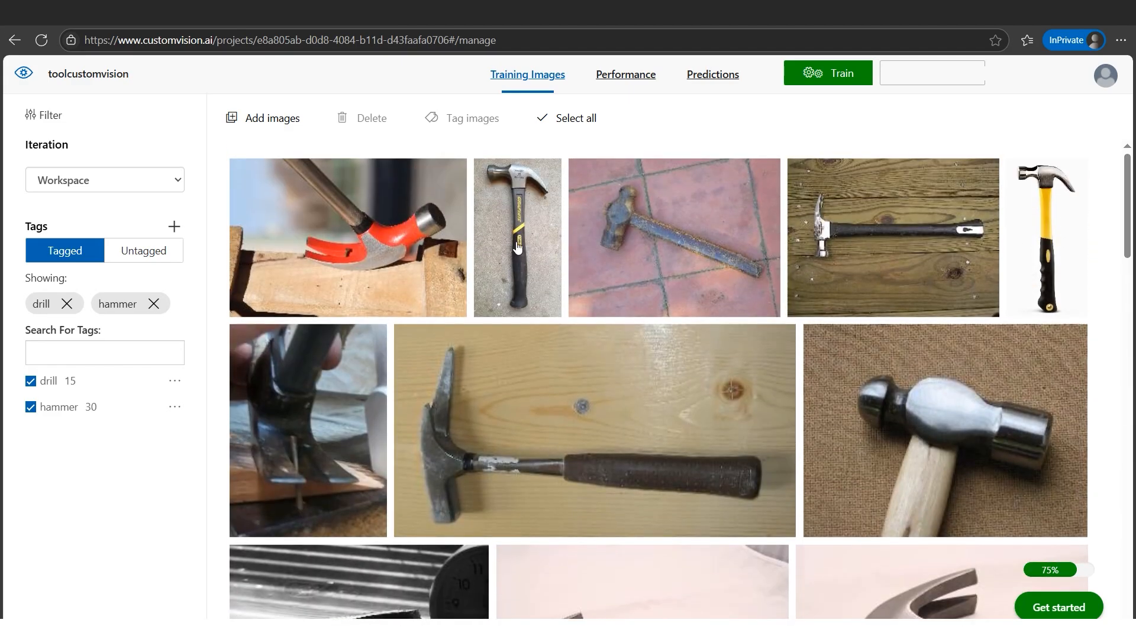
- Add all images from the Training Images hard hats folder to a new upload batch
left_click(276, 127)
double_click(103, 142)
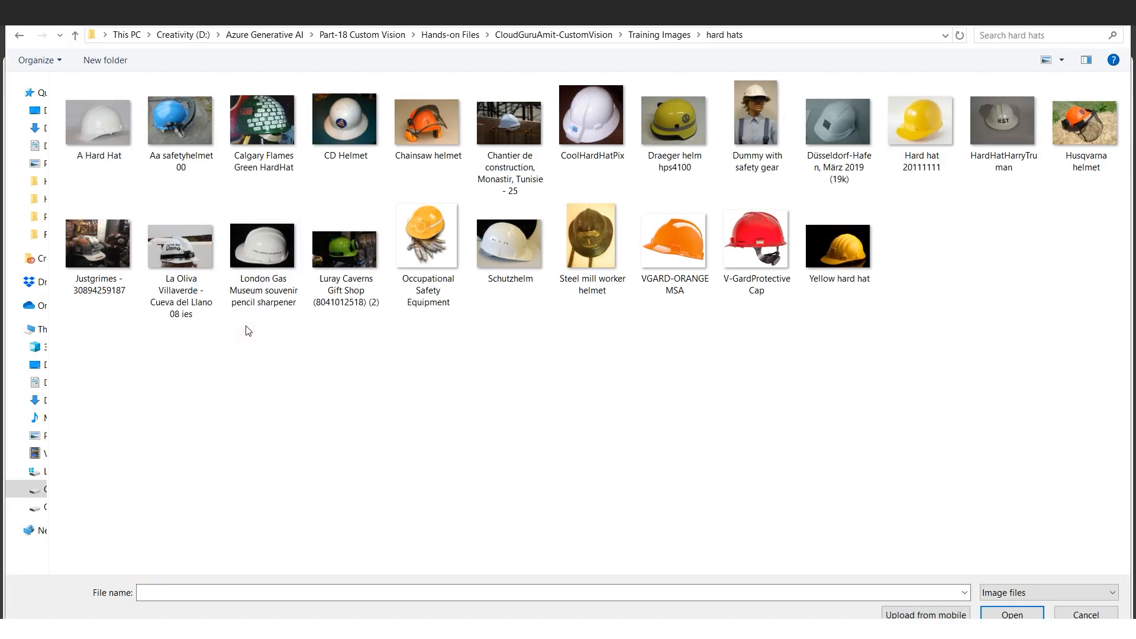
key("ctrl+a")
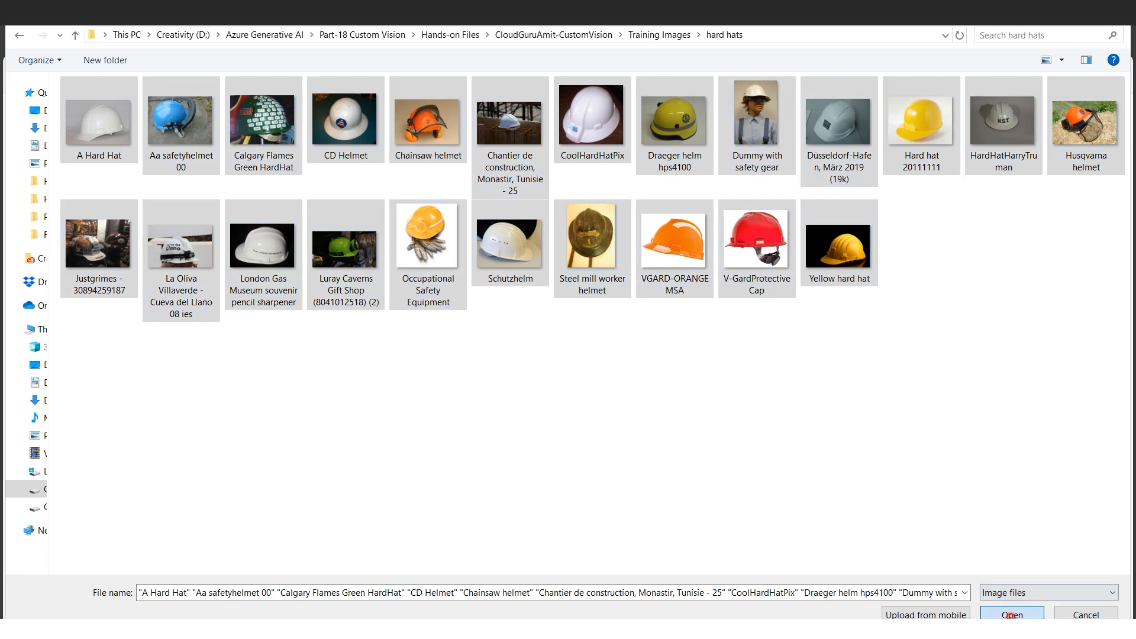
left_click(1012, 614)
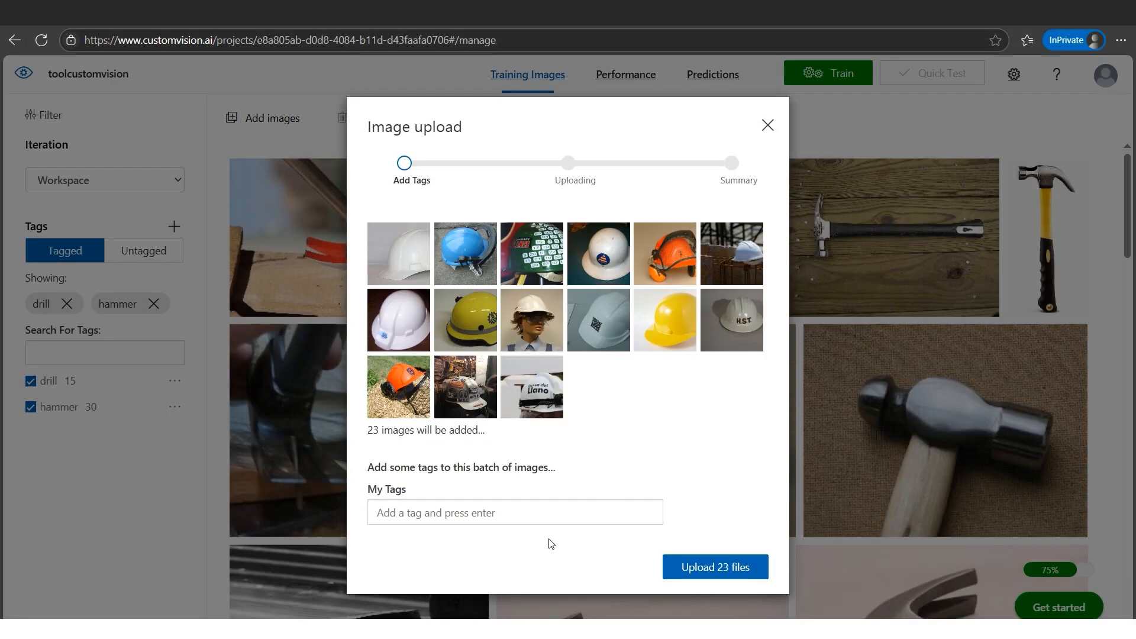
- Tag the batch of helmet images as hard hat, upload it and close the upload summary
left_click(534, 514)
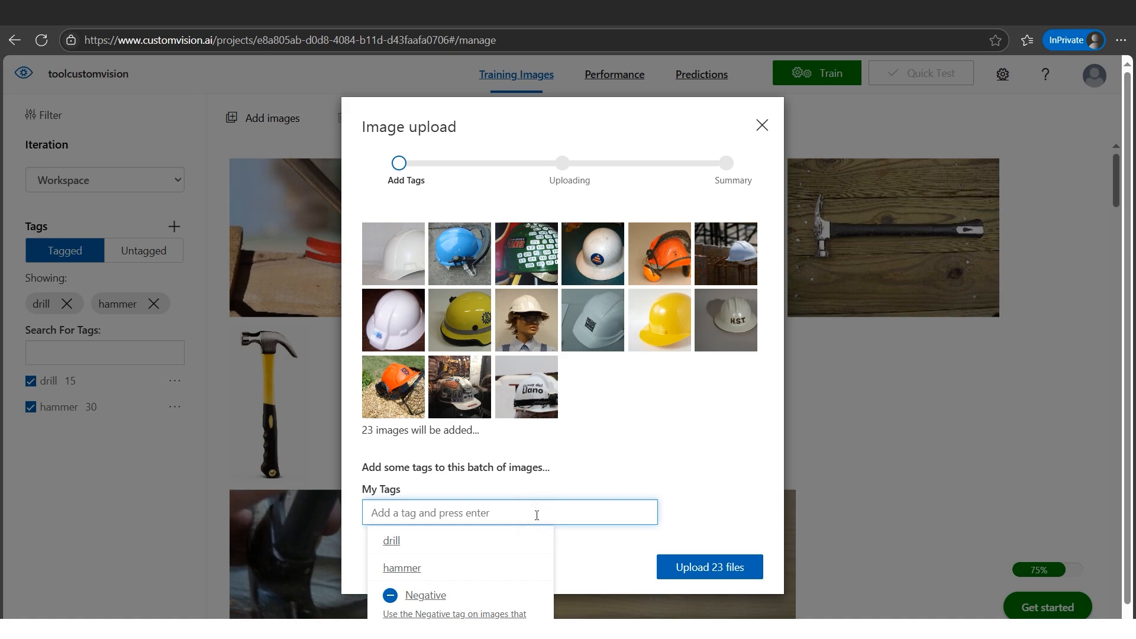
type("hard ")
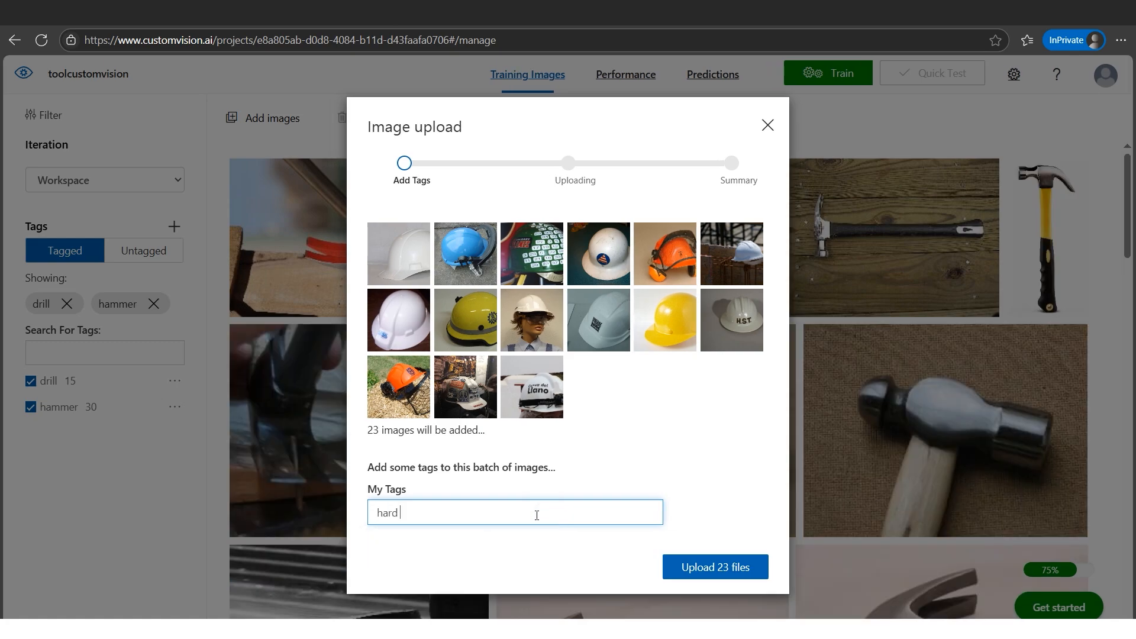
type("hat")
left_click(730, 567)
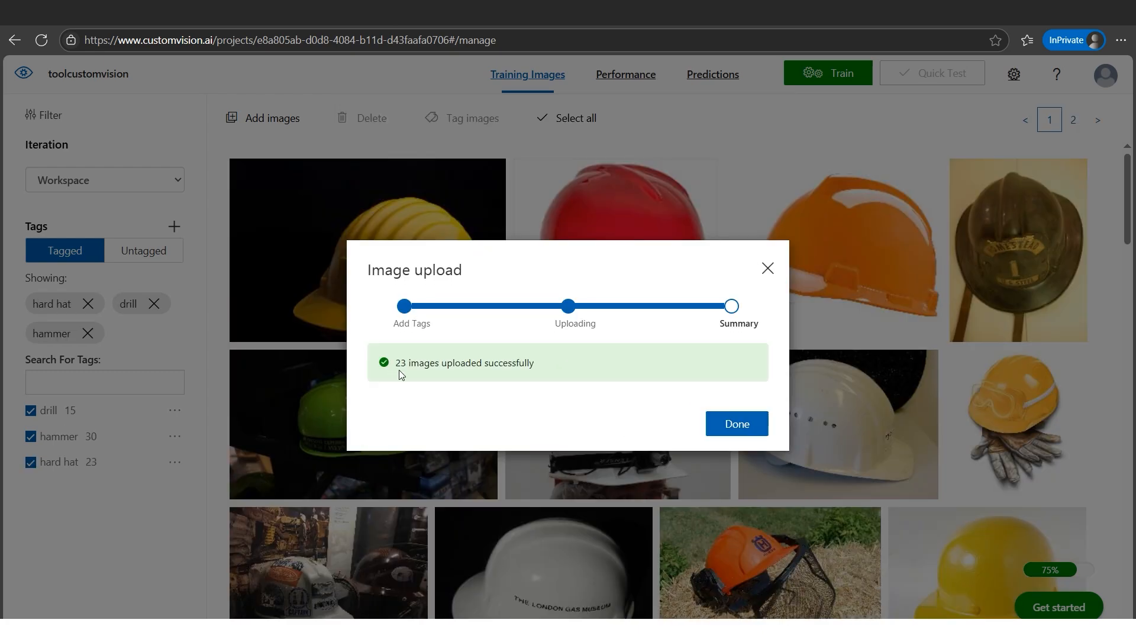
left_click(731, 424)
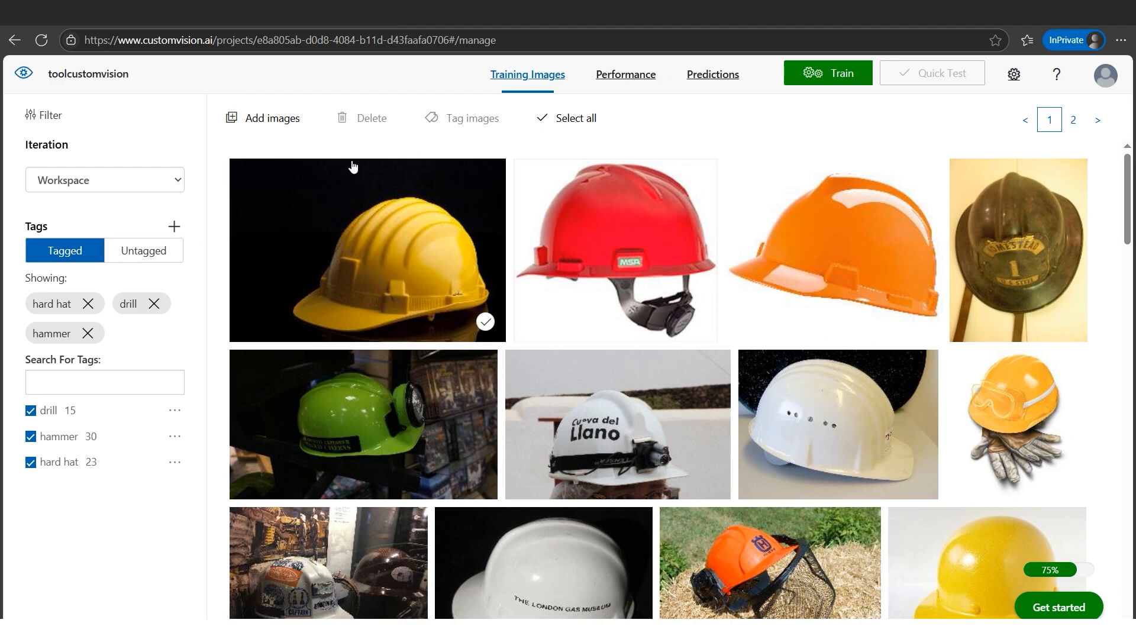
- Add all images from the Training Images pliers folder to a new upload batch
left_click(284, 131)
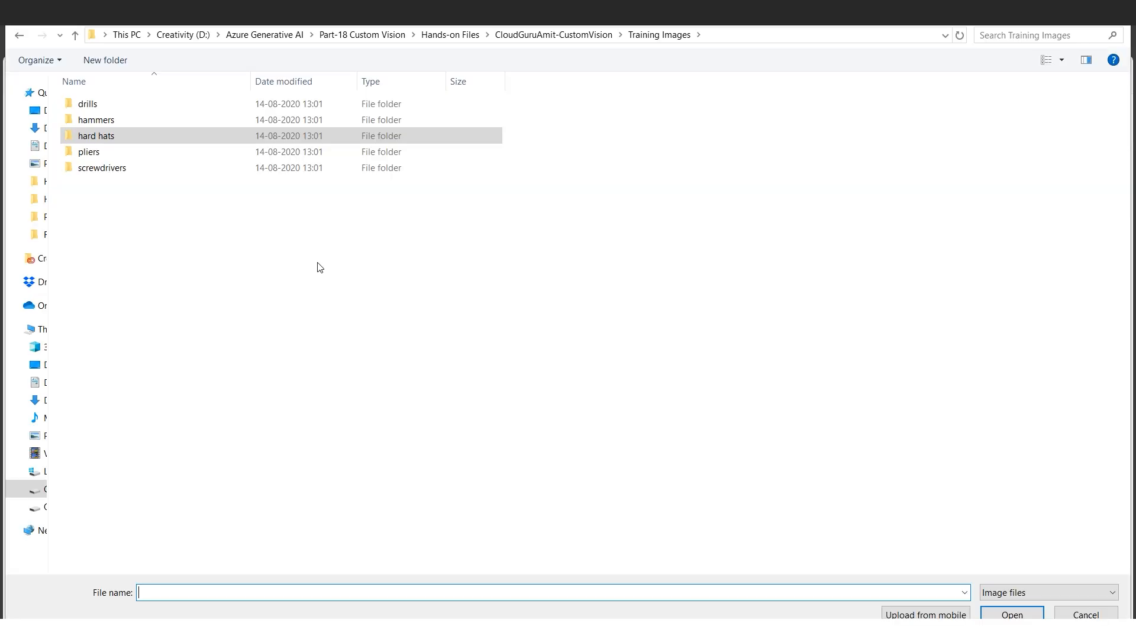
left_click(108, 155)
double_click(108, 155)
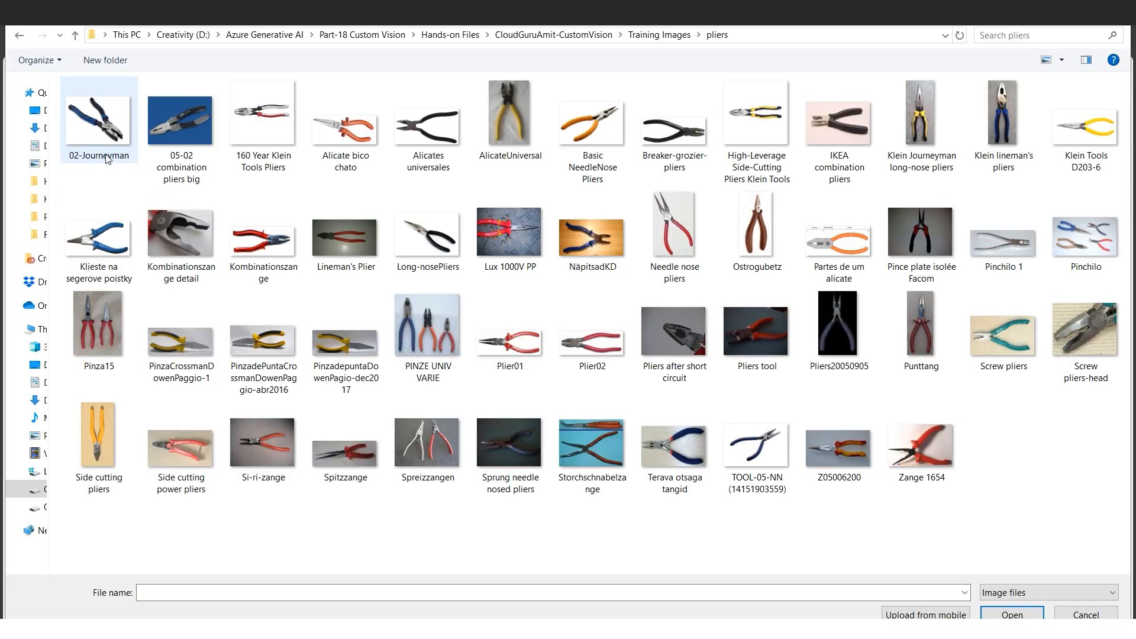
key("ctrl+a")
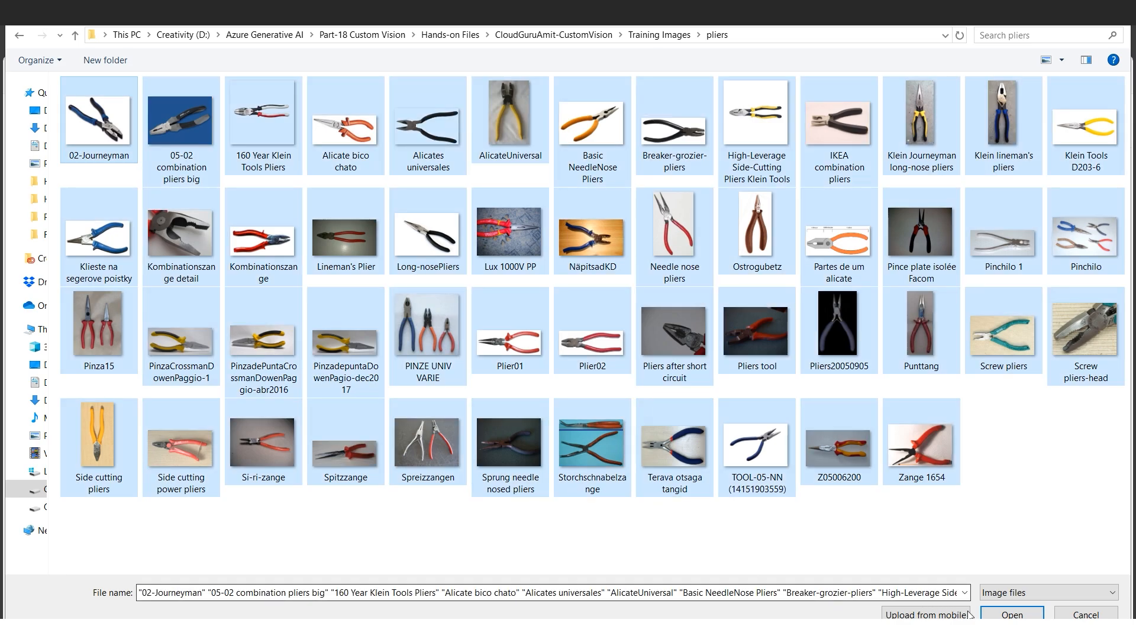
left_click(1012, 615)
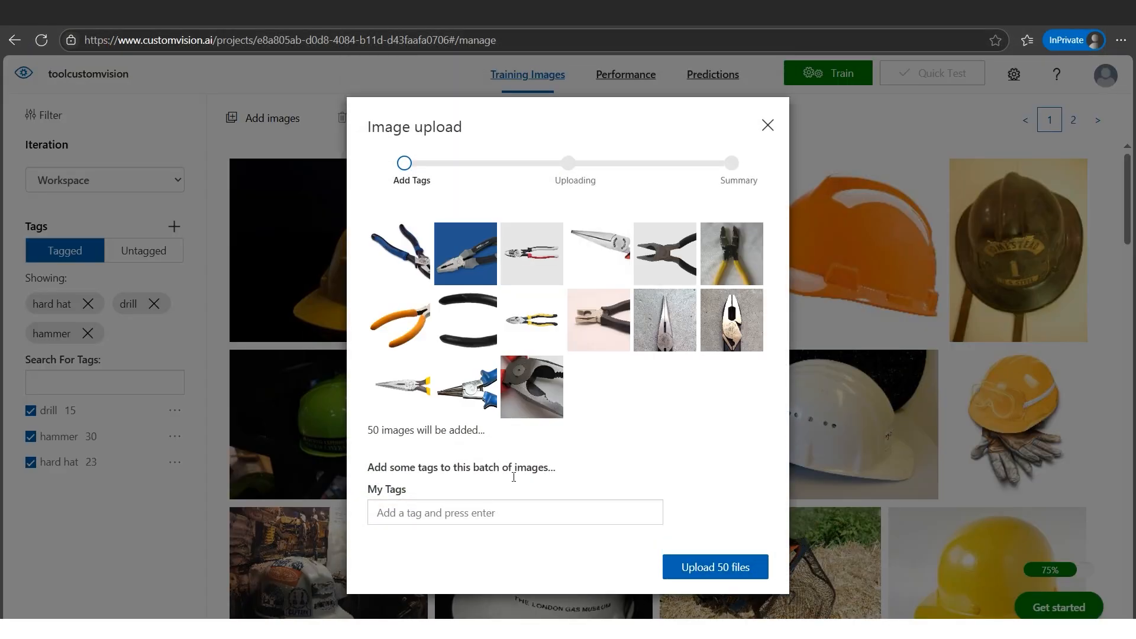
- Tag the batch of pliers images as plier, upload it and close the upload summary
left_click(463, 513)
type("plier")
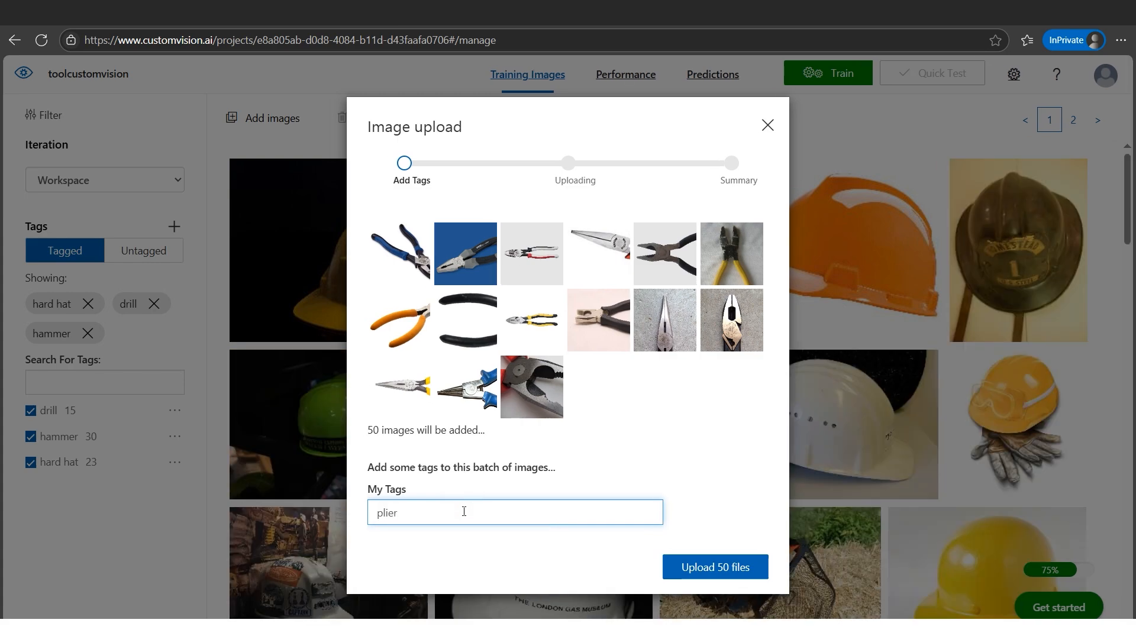
left_click(701, 572)
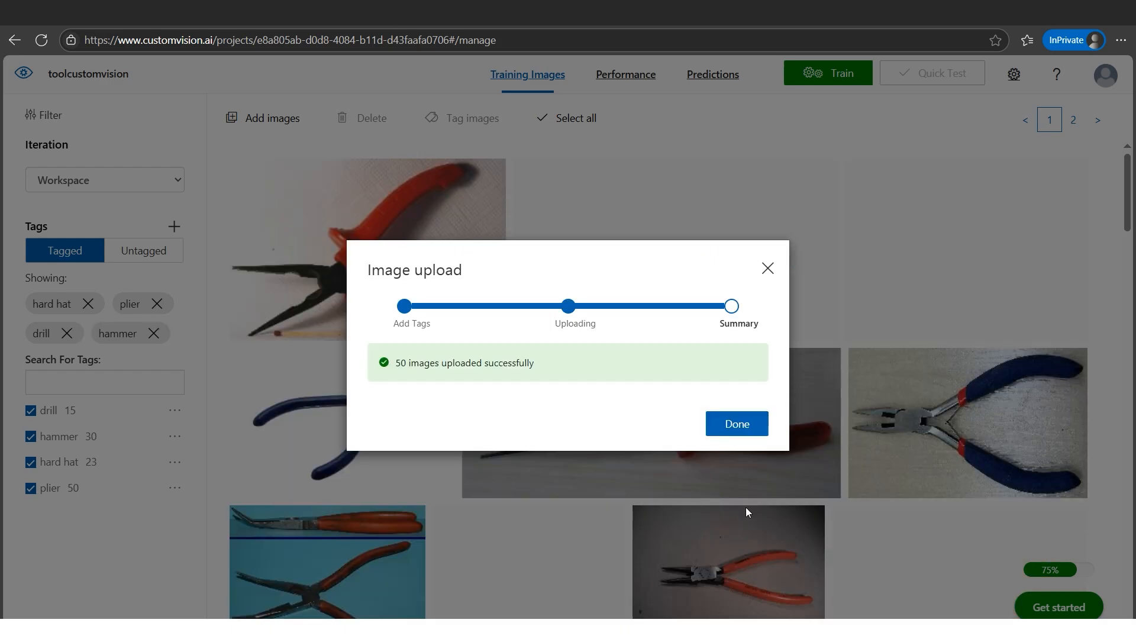
left_click(749, 426)
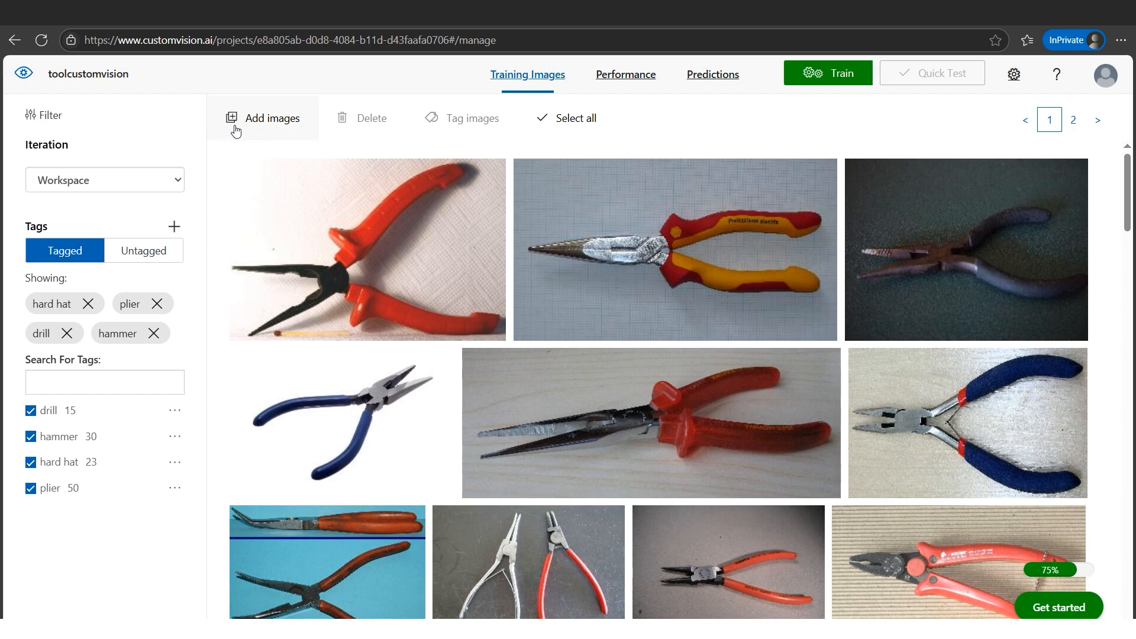
- Add all images from the Training Images screwdrivers folder to a new upload batch
left_click(268, 122)
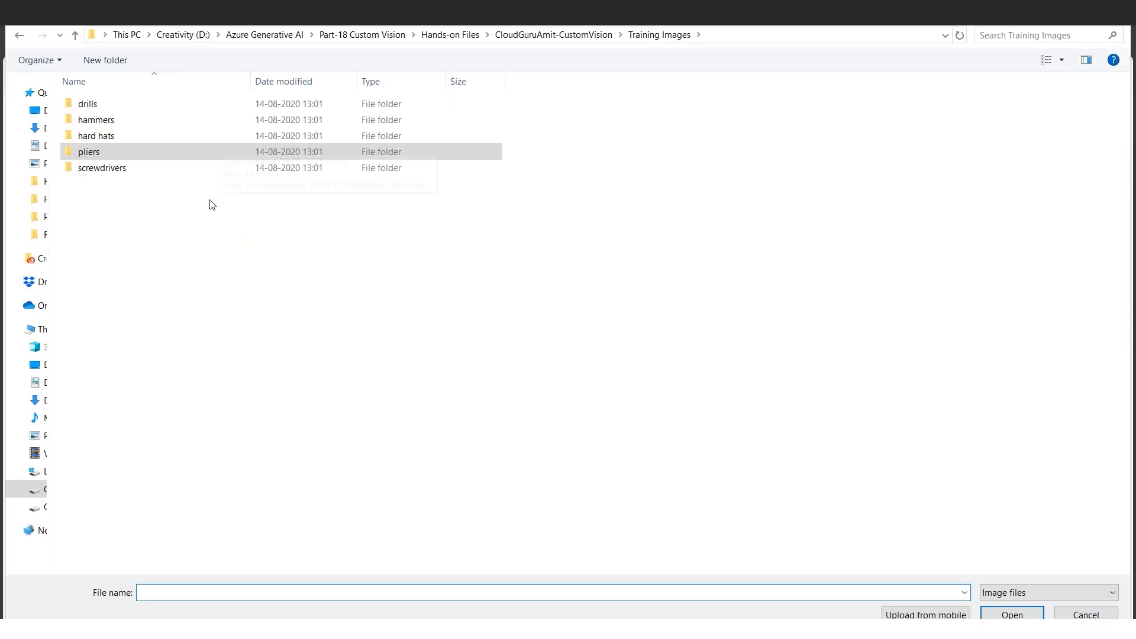
left_click(107, 170)
double_click(106, 170)
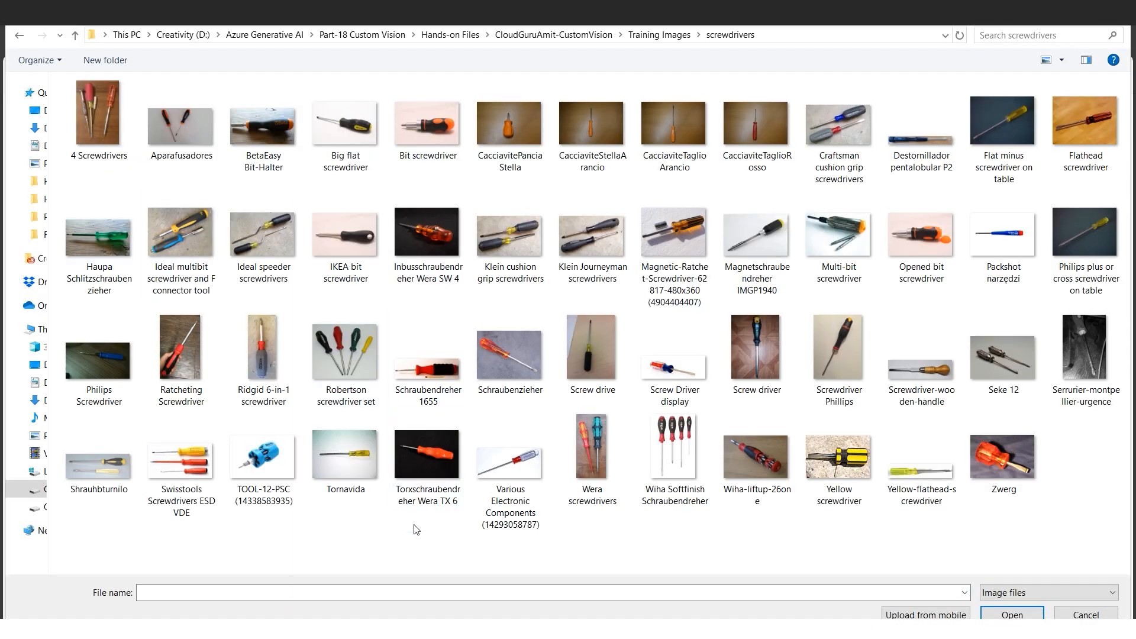
key("ctrl+a")
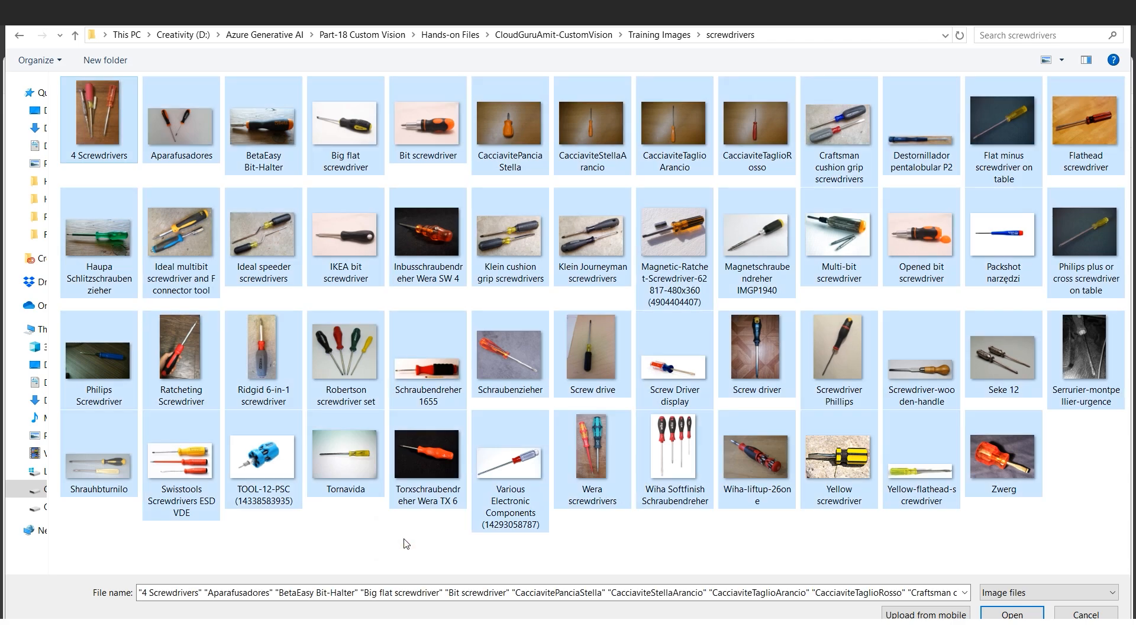
left_click(1012, 614)
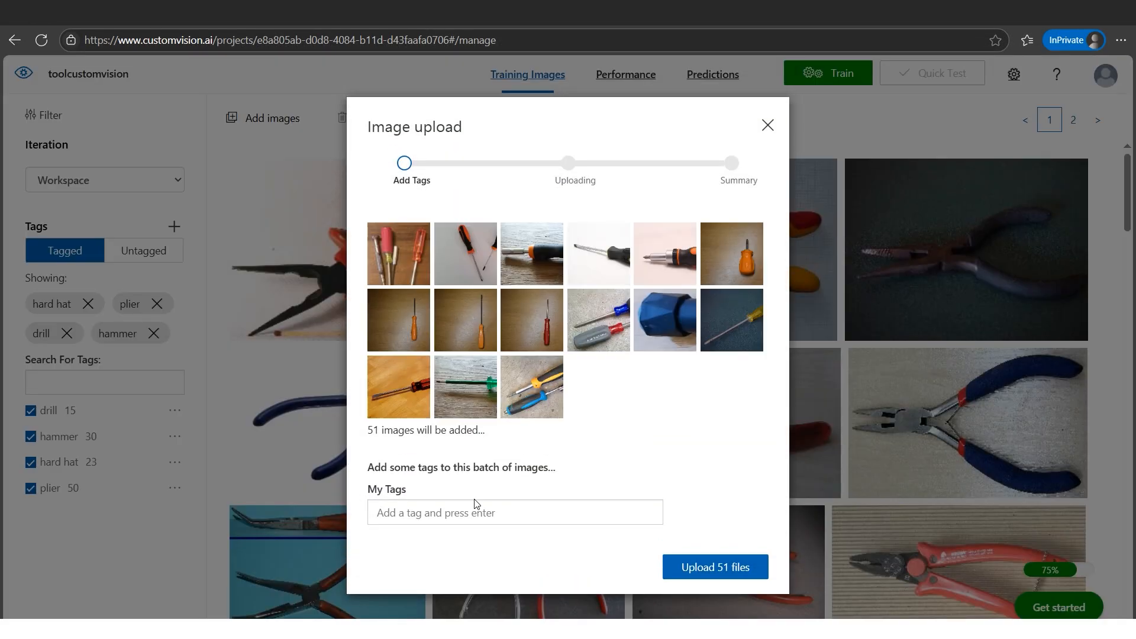
- Tag the batch of screwdriver images as screw driver, upload it and close the upload summary
left_click(471, 512)
type("sc")
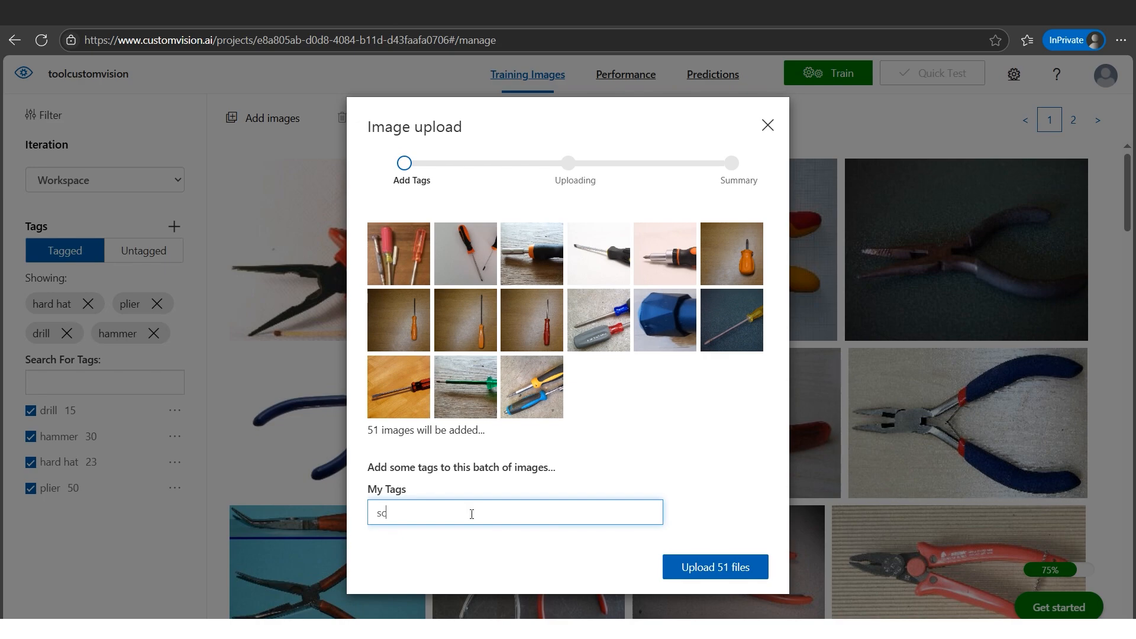
type("rew driver")
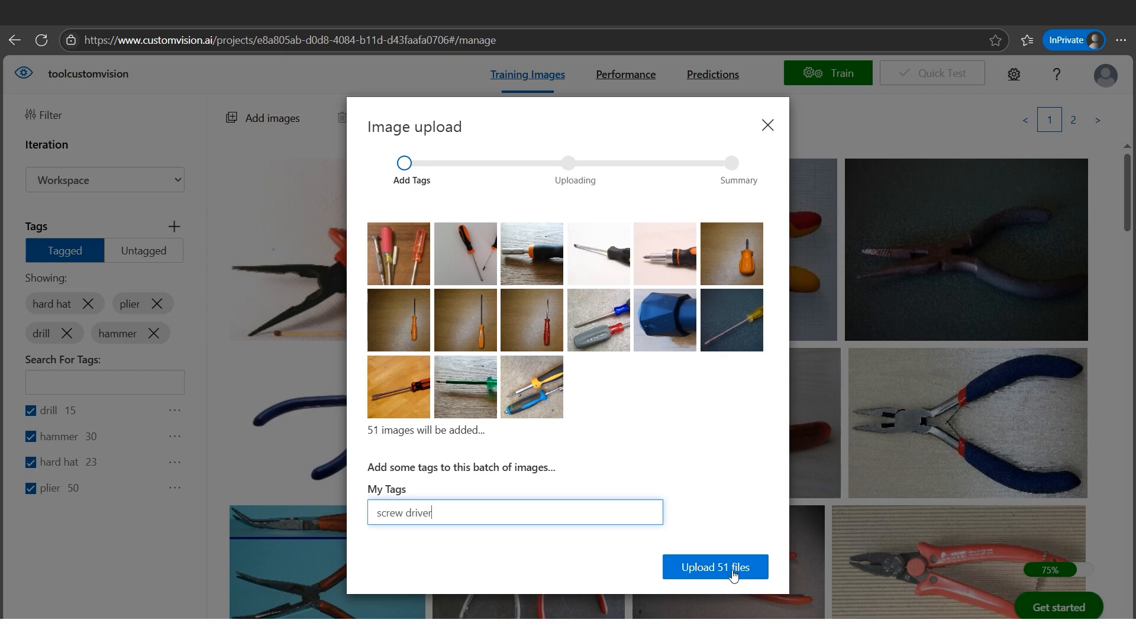
left_click(734, 571)
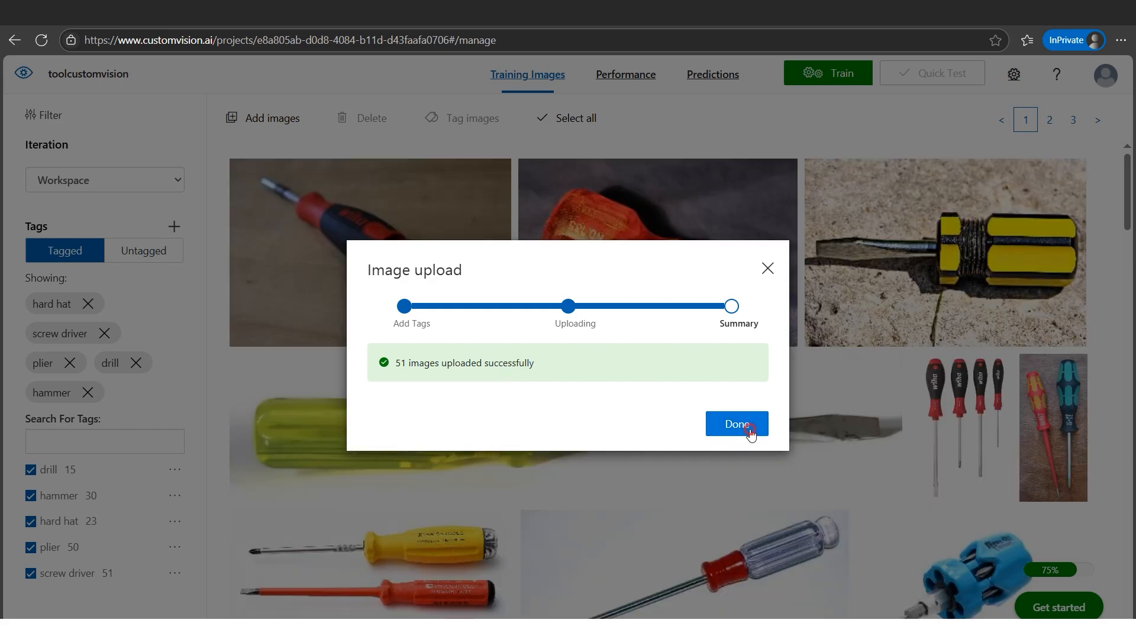
left_click(751, 433)
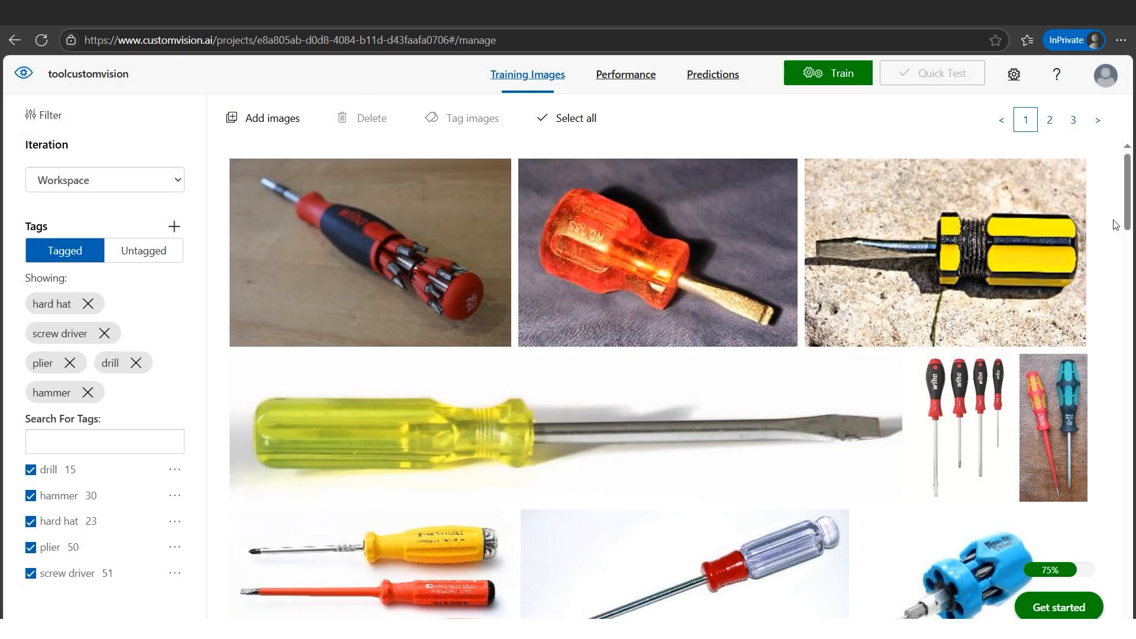
- Check the project for untagged images and return to the tagged images view
mouse_move(1130, 210)
left_mouse_down()
mouse_move(1130, 594)
mouse_move(1111, 371)
mouse_move(1113, 198)
left_mouse_up()
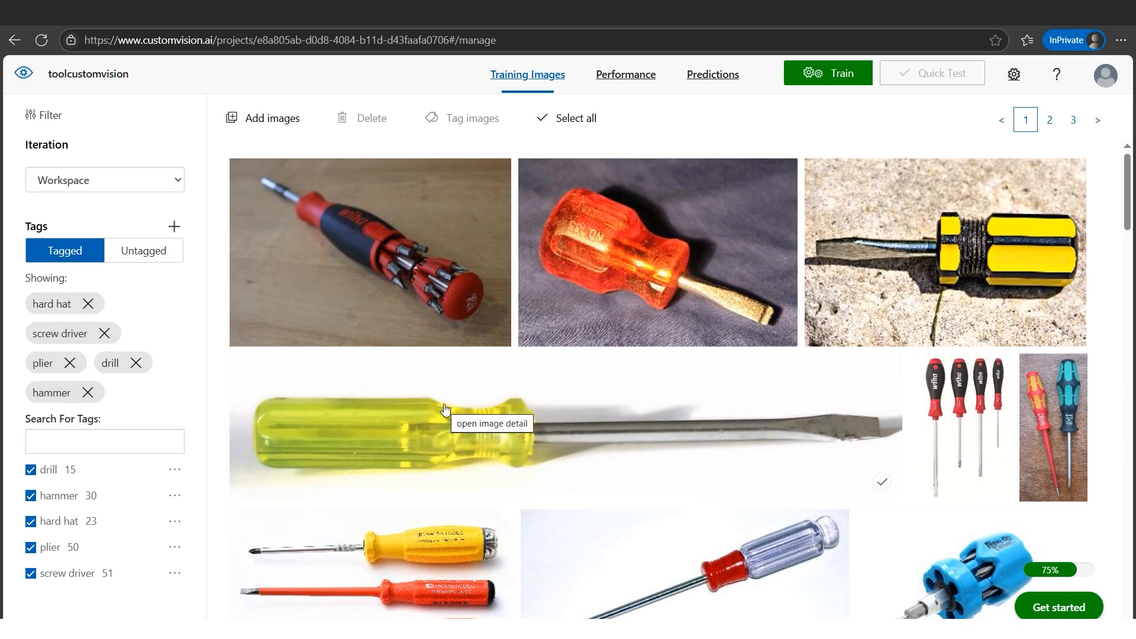
left_click(127, 252)
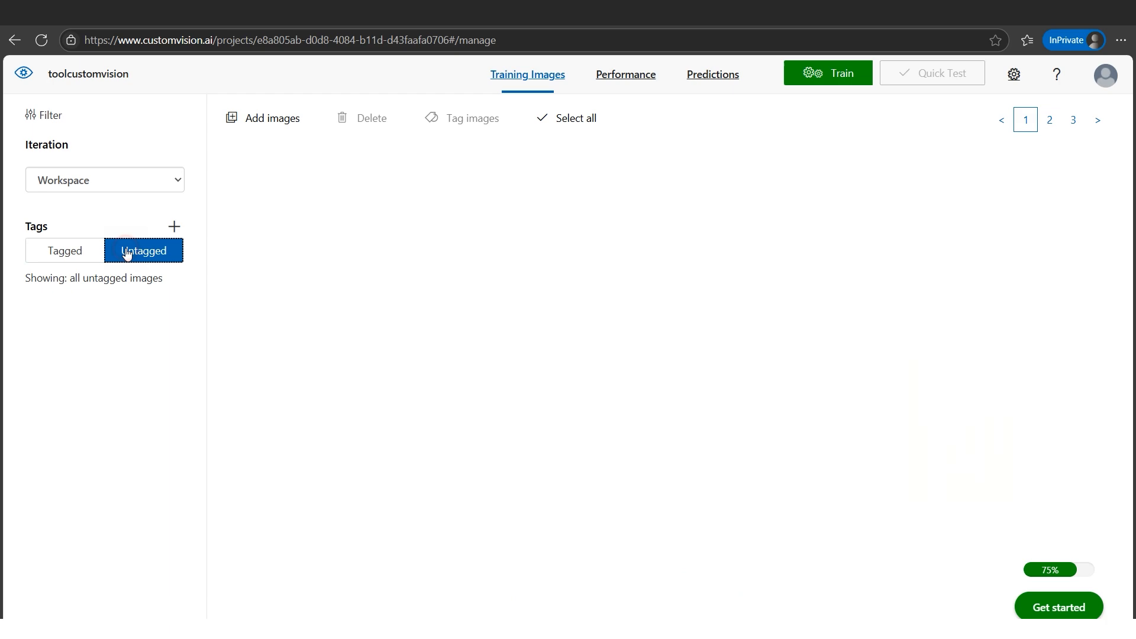
left_click(72, 258)
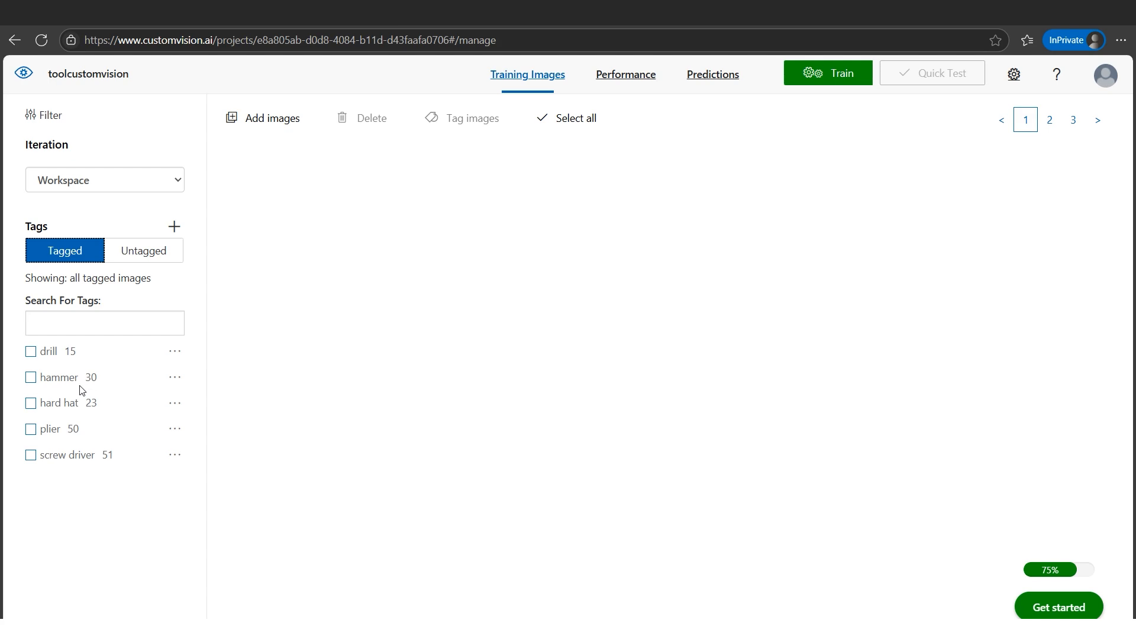
- Filter the tagged images to show the drill, hammer, hard hat, plier and screw driver tags
left_click(30, 352)
left_click(31, 408)
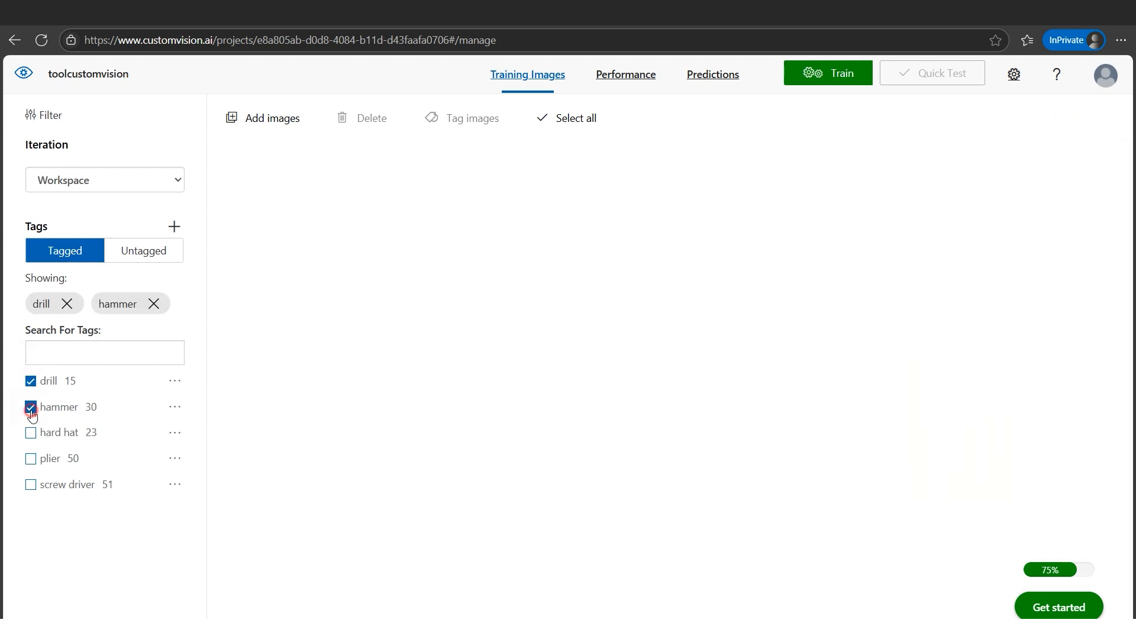
left_click(30, 433)
left_click(31, 488)
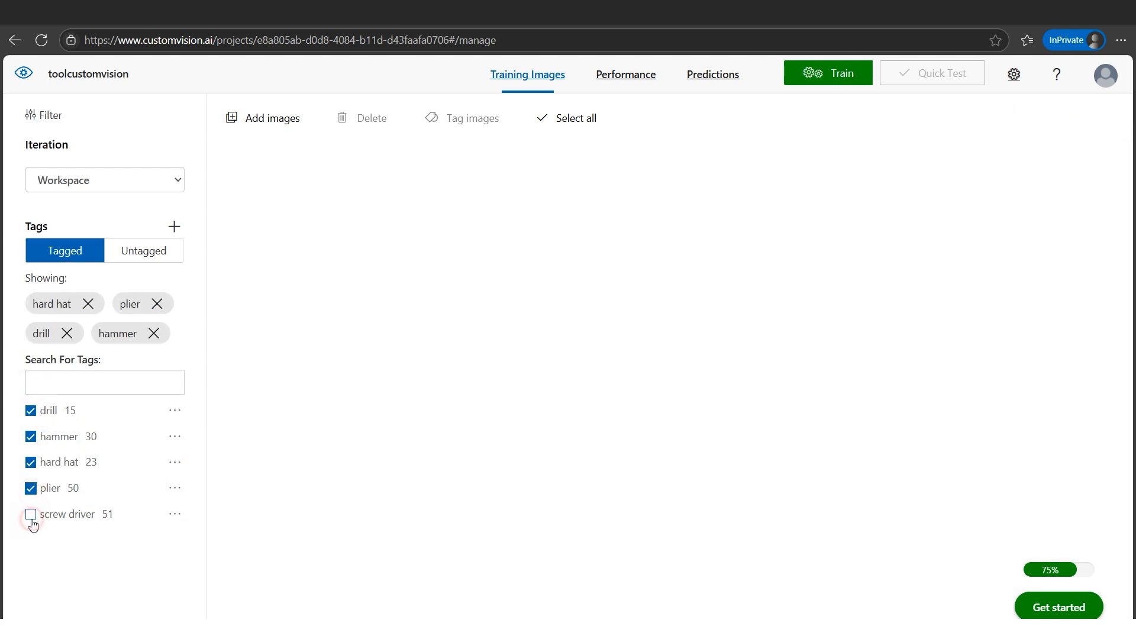
left_click(31, 514)
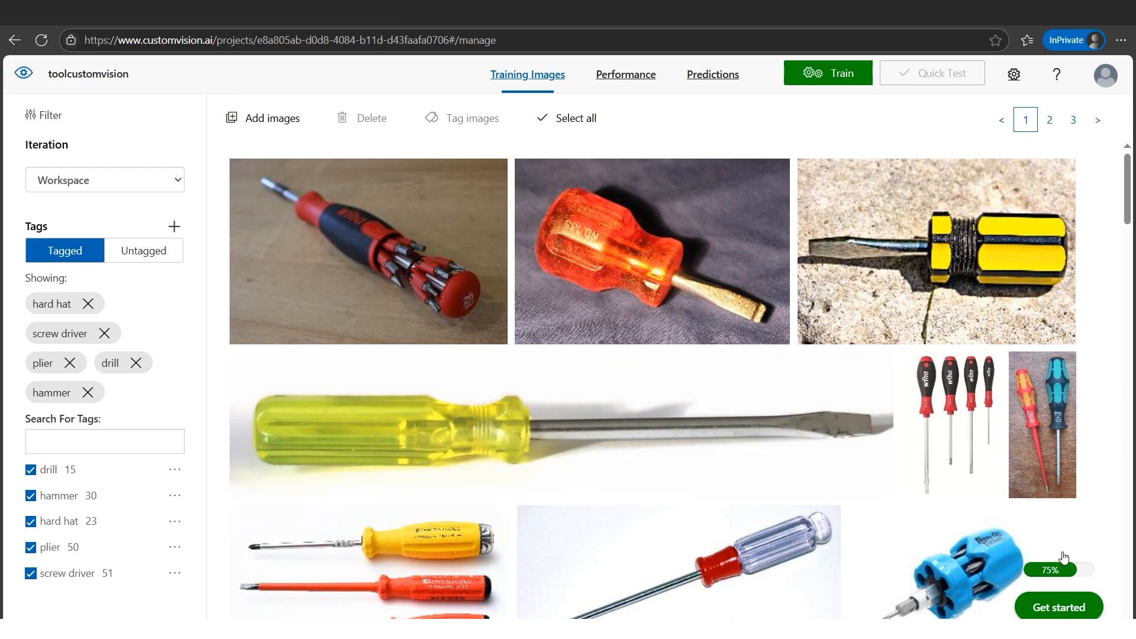
- Train the model on the tagged images using the Quick Training type
left_click(826, 85)
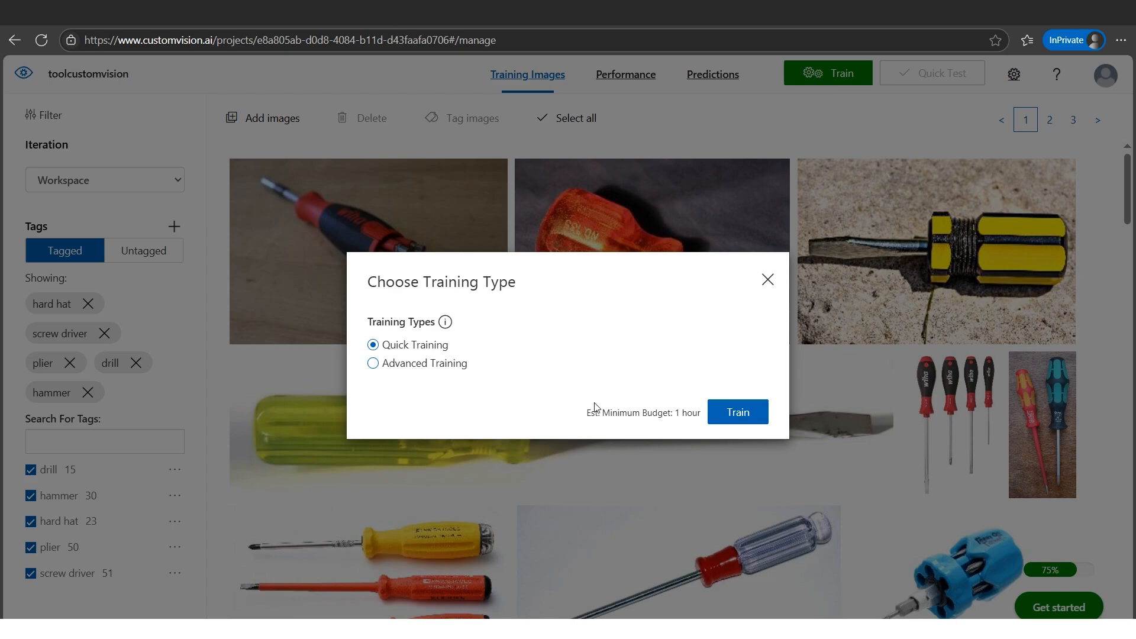
left_click(750, 425)
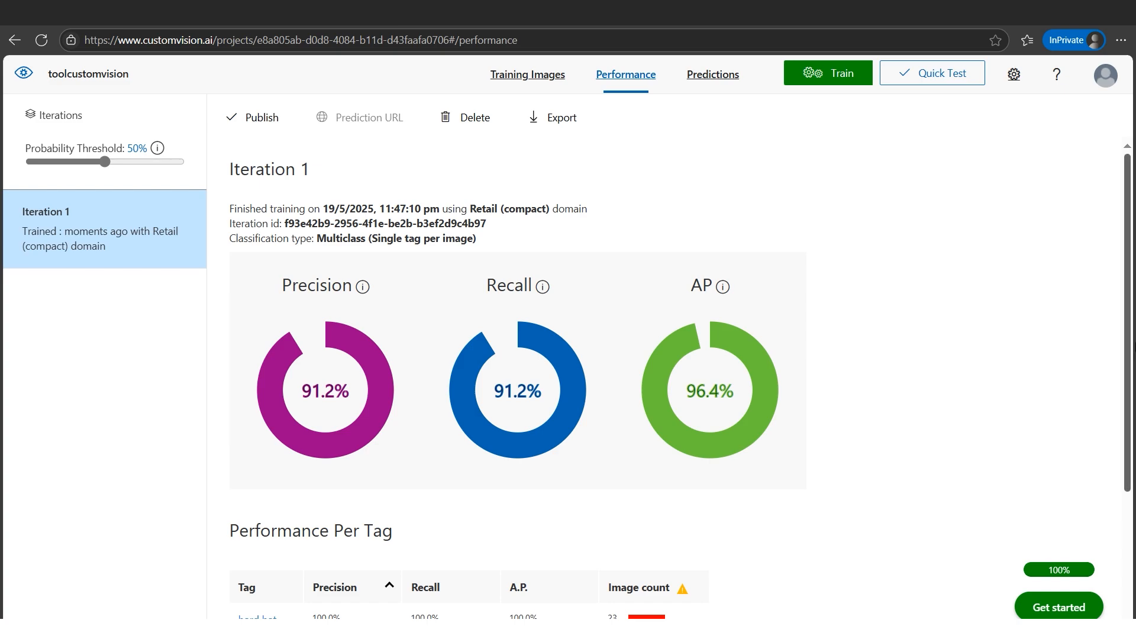
- Review the overall precision, recall and AP of Iteration 1 and its performance per tag
left_click_drag(1128, 355, 1118, 485)
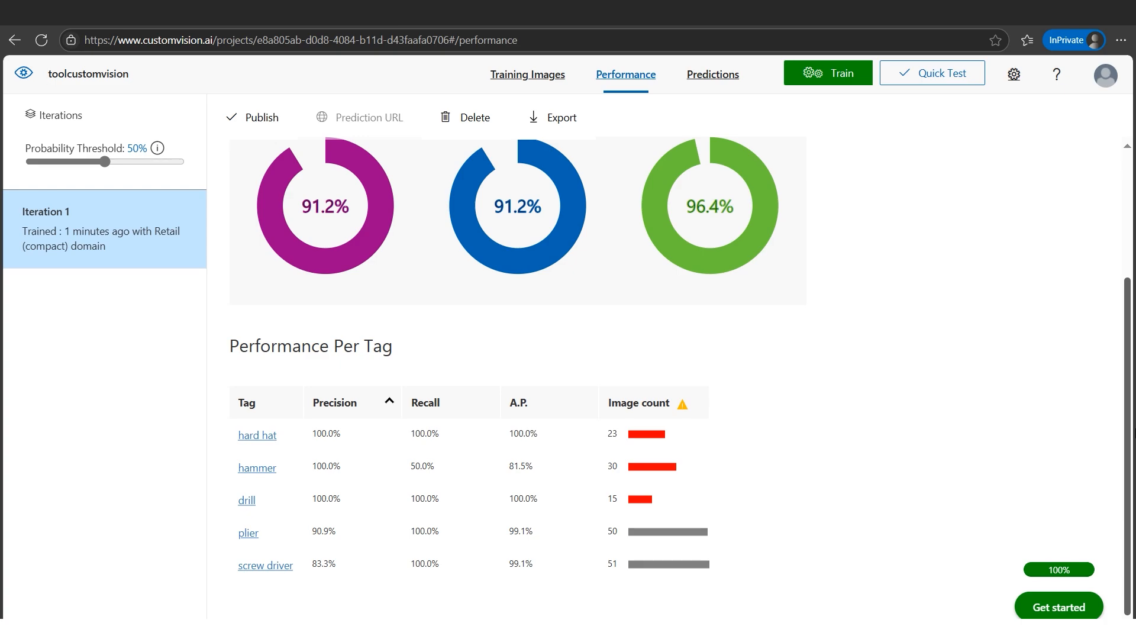
scroll(1128, 444, "up", 1)
scroll(683, 379, "up", 1)
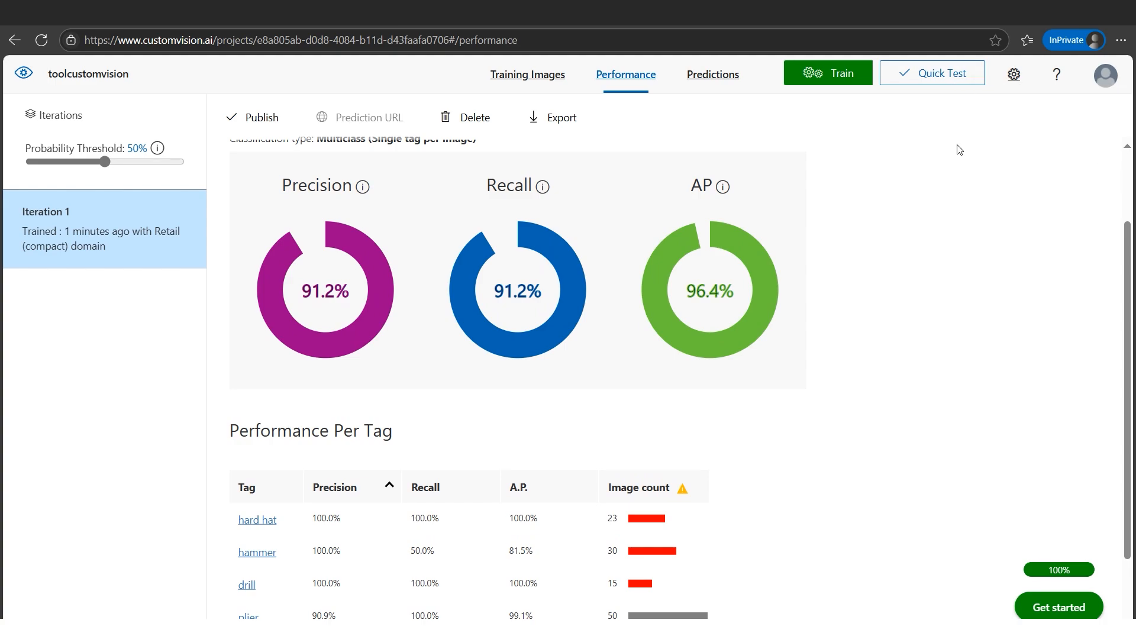
- Open Quick Test, then switch to File Explorer and view the man in hardhat picture in the Test Images folder
left_click(935, 76)
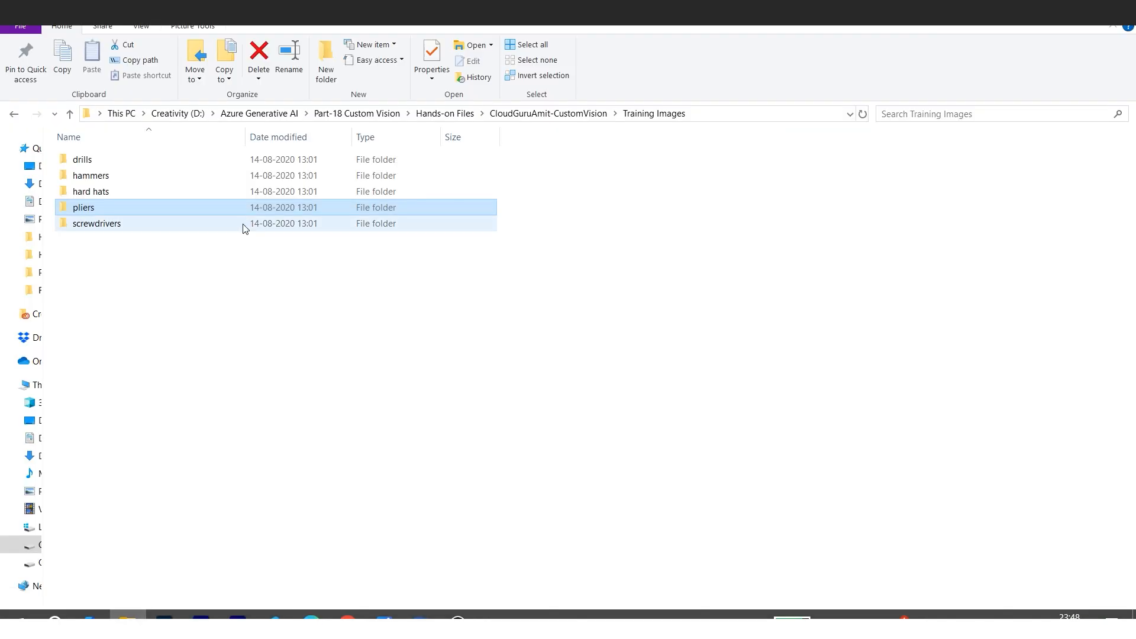
left_click(588, 113)
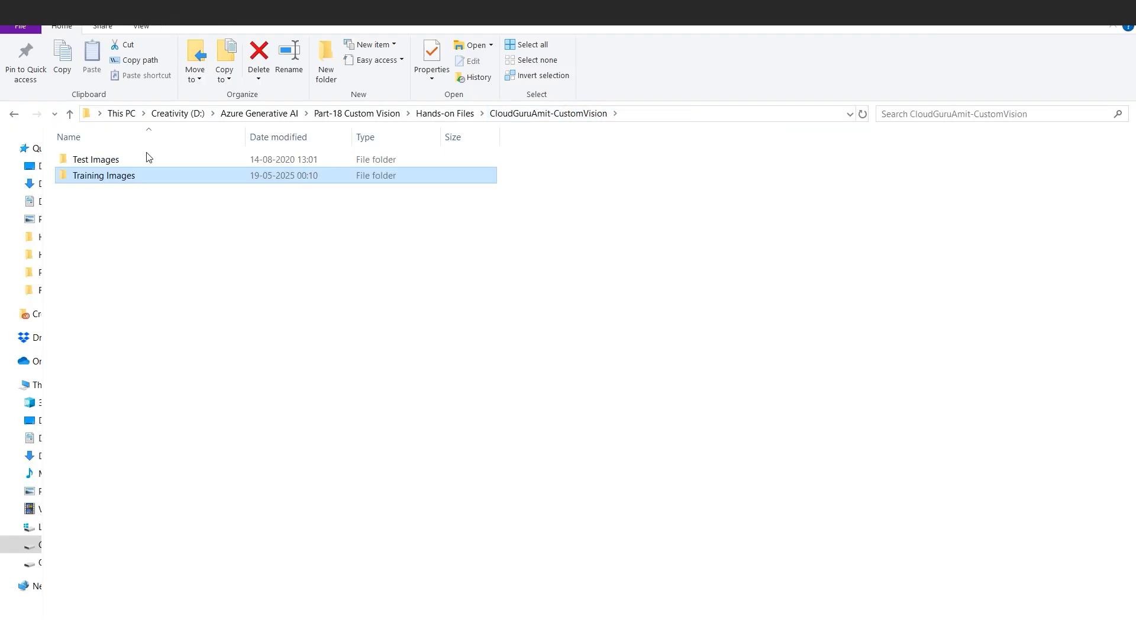
left_click(131, 161)
double_click(131, 161)
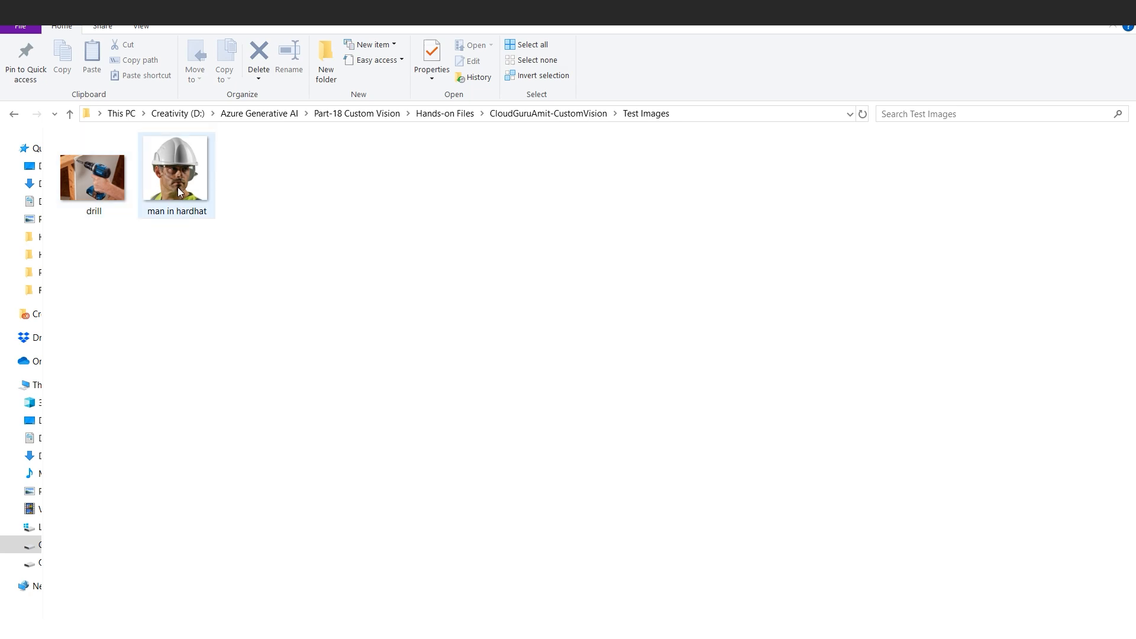
left_click(178, 187)
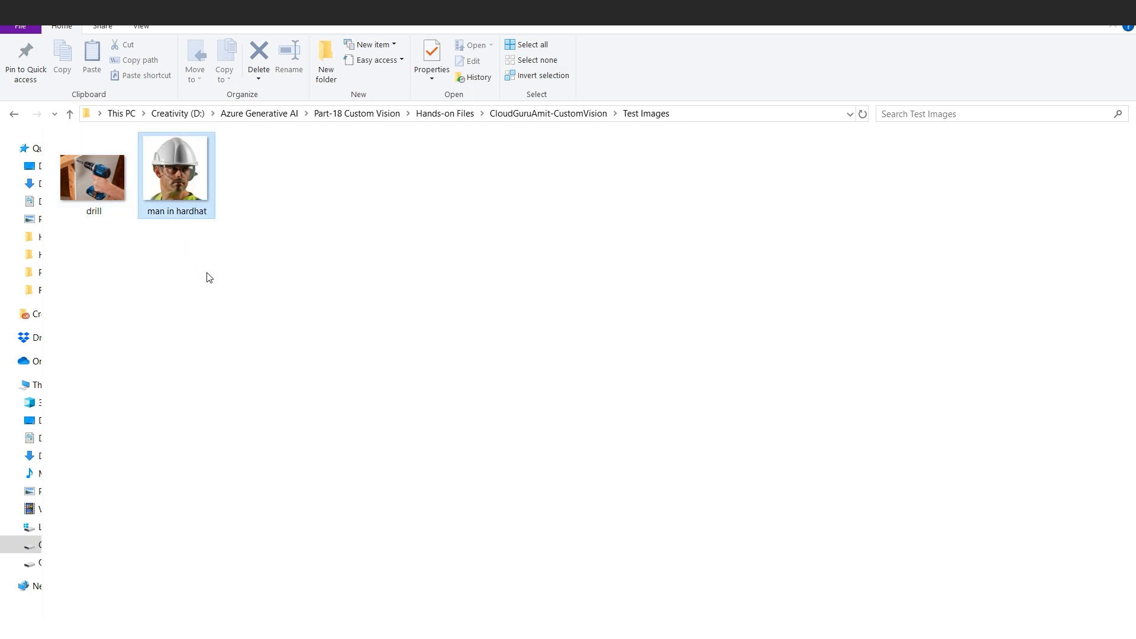
double_click(190, 188)
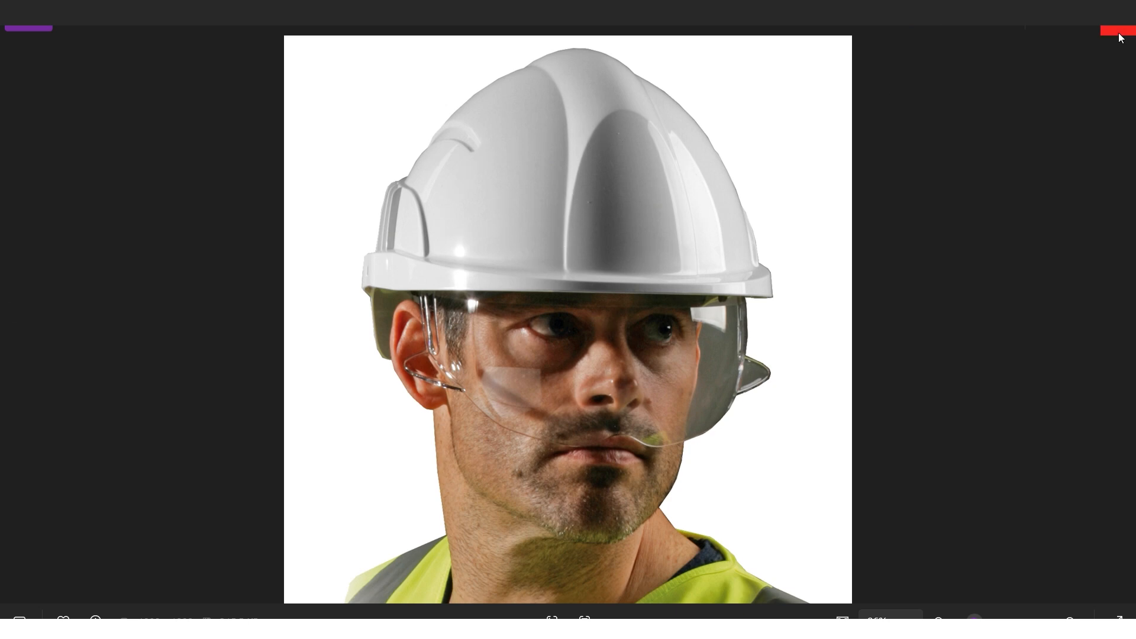
left_click(1119, 33)
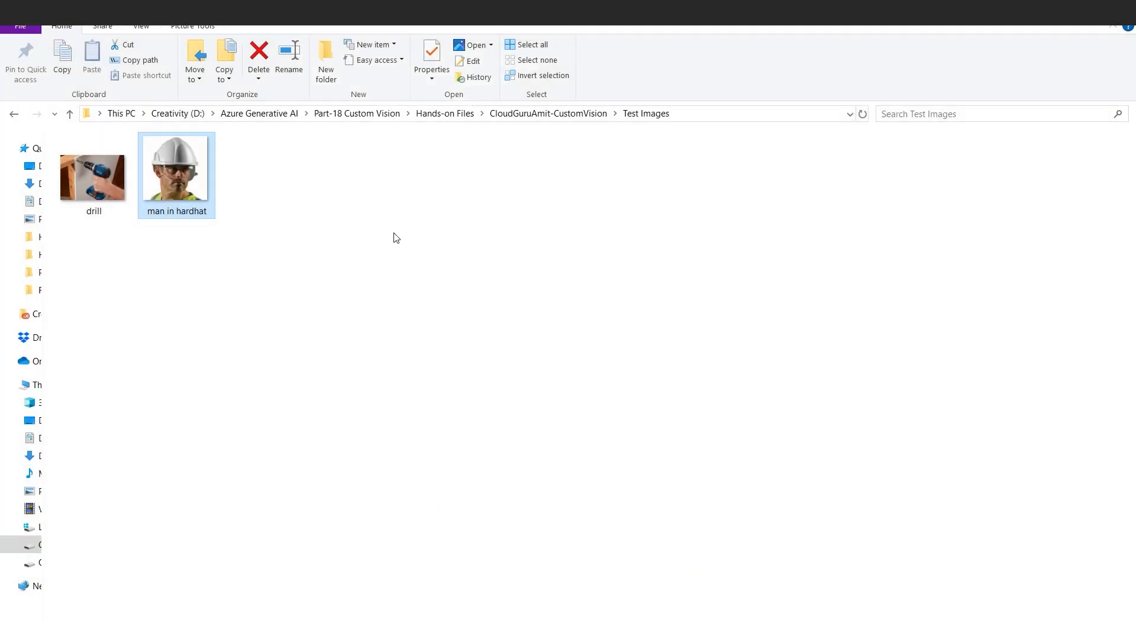
- View the Dummy with safety gear picture in the Training Images hard hats folder for comparison with the test image
left_click(512, 114)
double_click(142, 176)
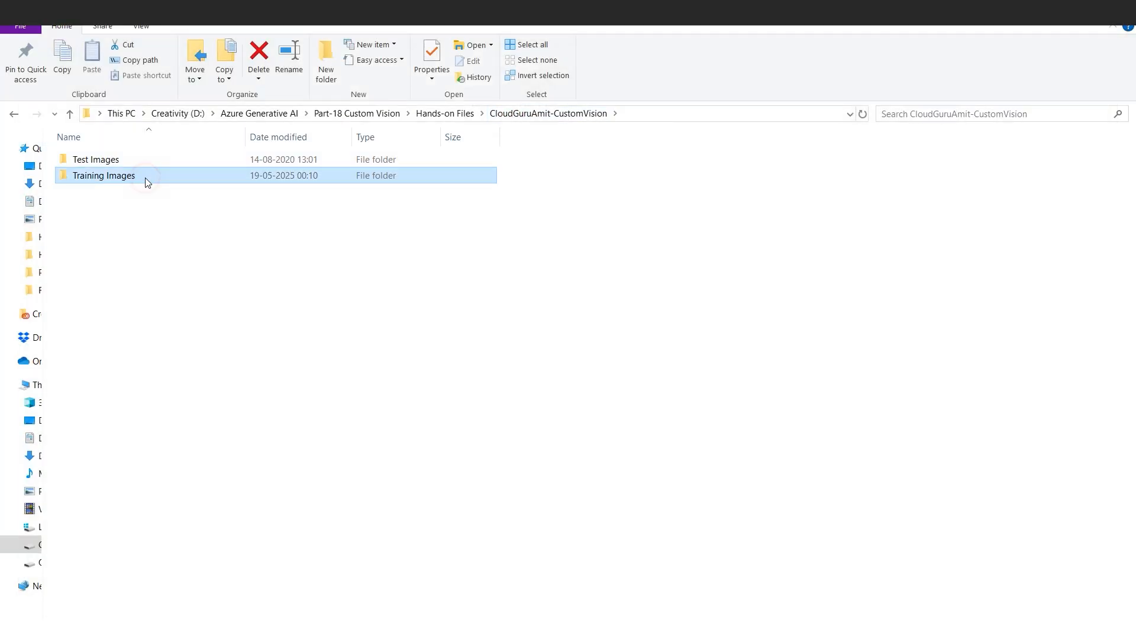
left_click(129, 191)
double_click(129, 191)
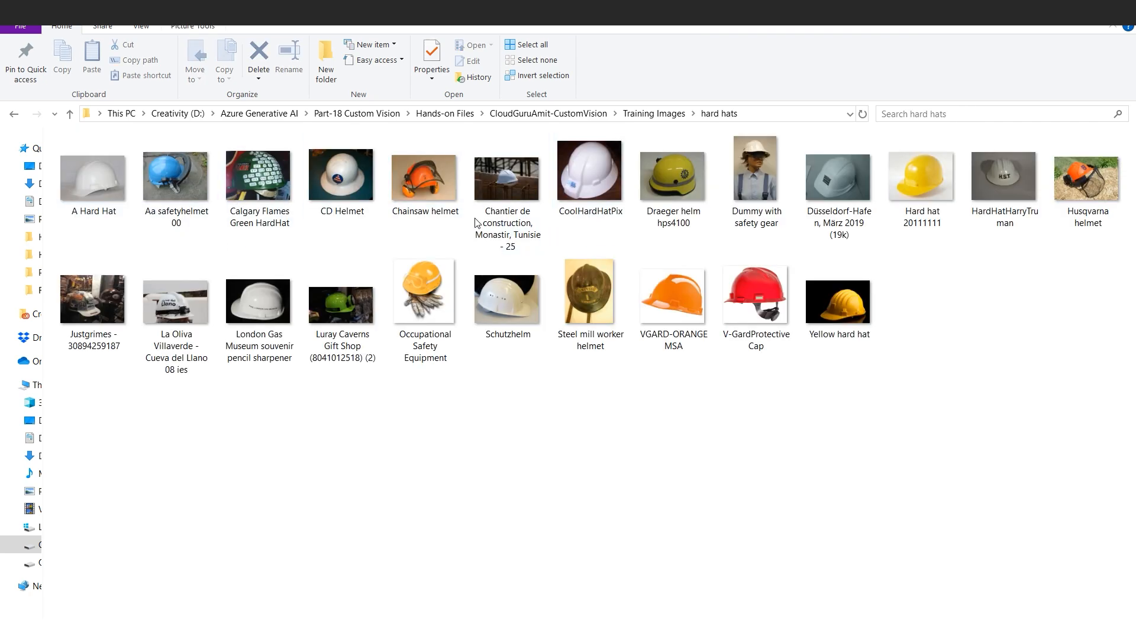
left_click(755, 173)
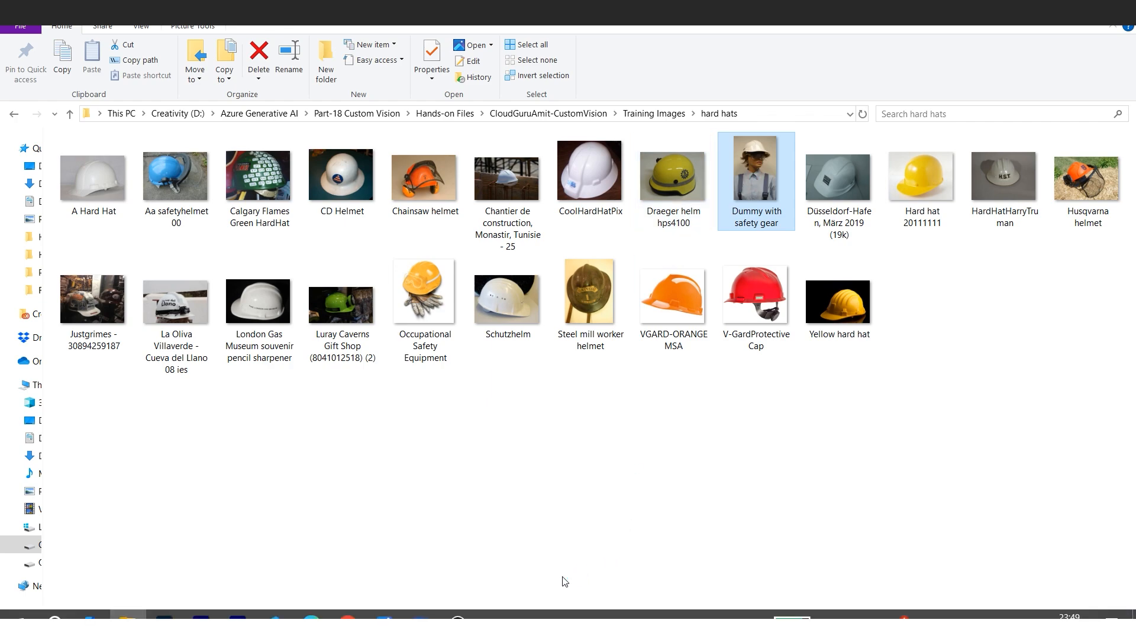
mouse_move(385, 618)
left_click(444, 546)
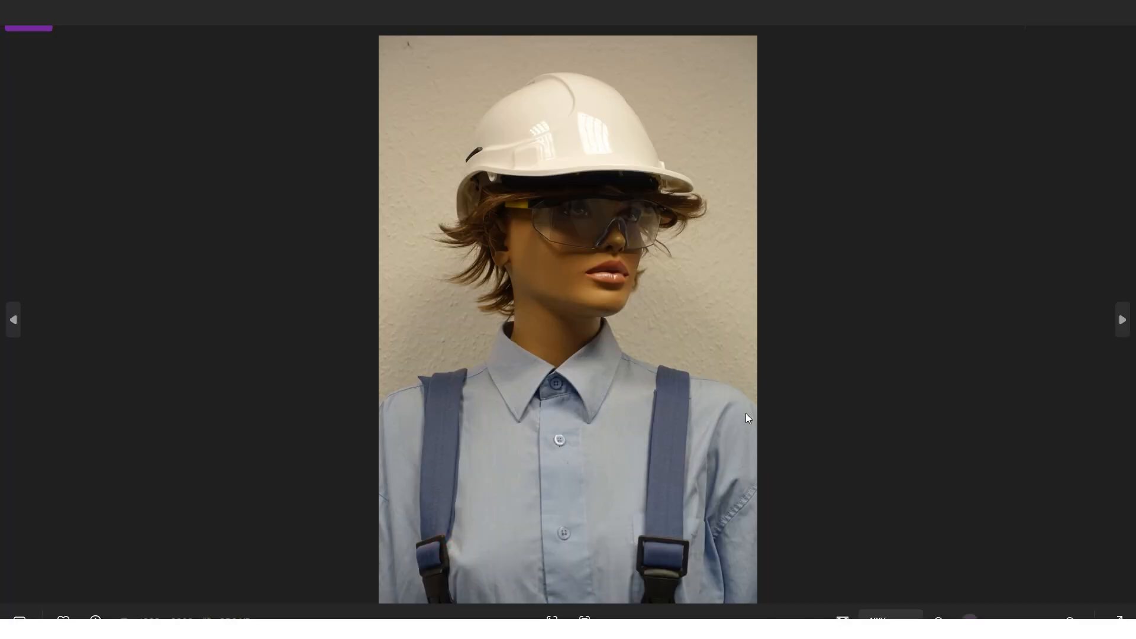
- Look through more pictures in the Training Images hard hats folder, and close the image viewer
left_click(1127, 316)
left_click(1126, 316)
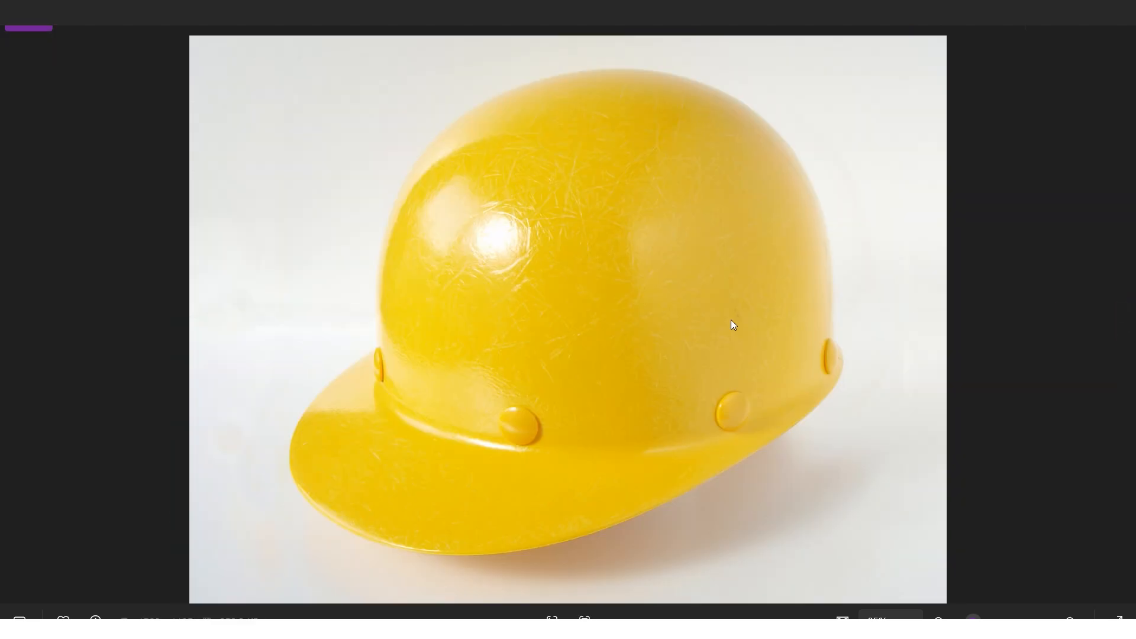
left_click(1121, 320)
left_click(1133, 356)
left_click(1133, 355)
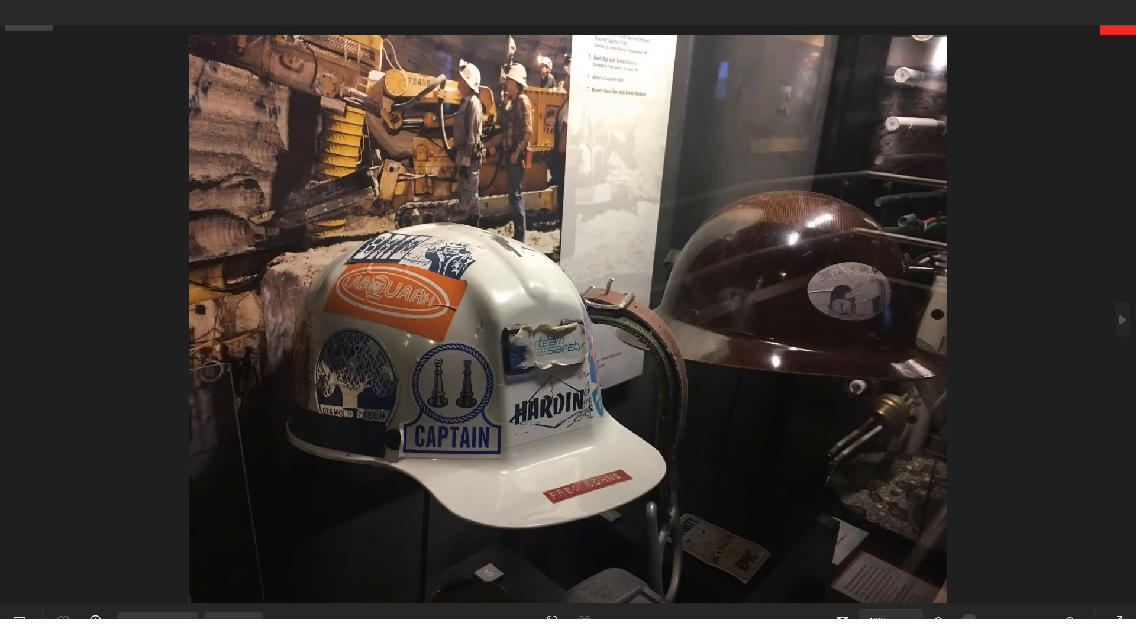
left_click(1119, 27)
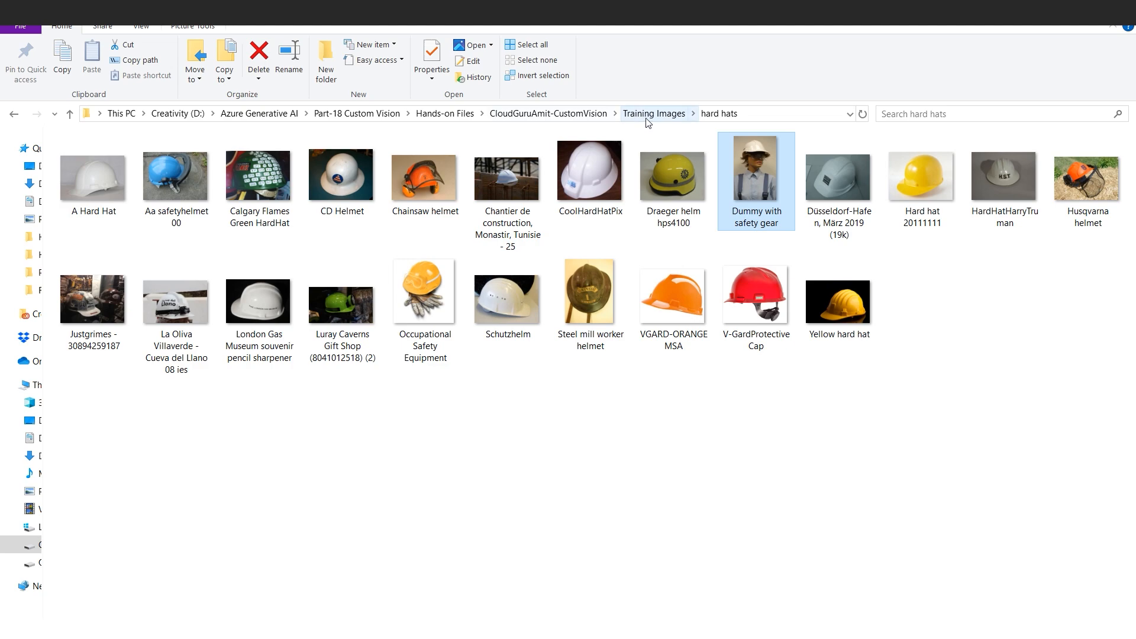
- Switch back to Custom Vision, run Quick Test on Iteration 1 with the local image man in hardhat, and check the tag predictions
mouse_move(312, 614)
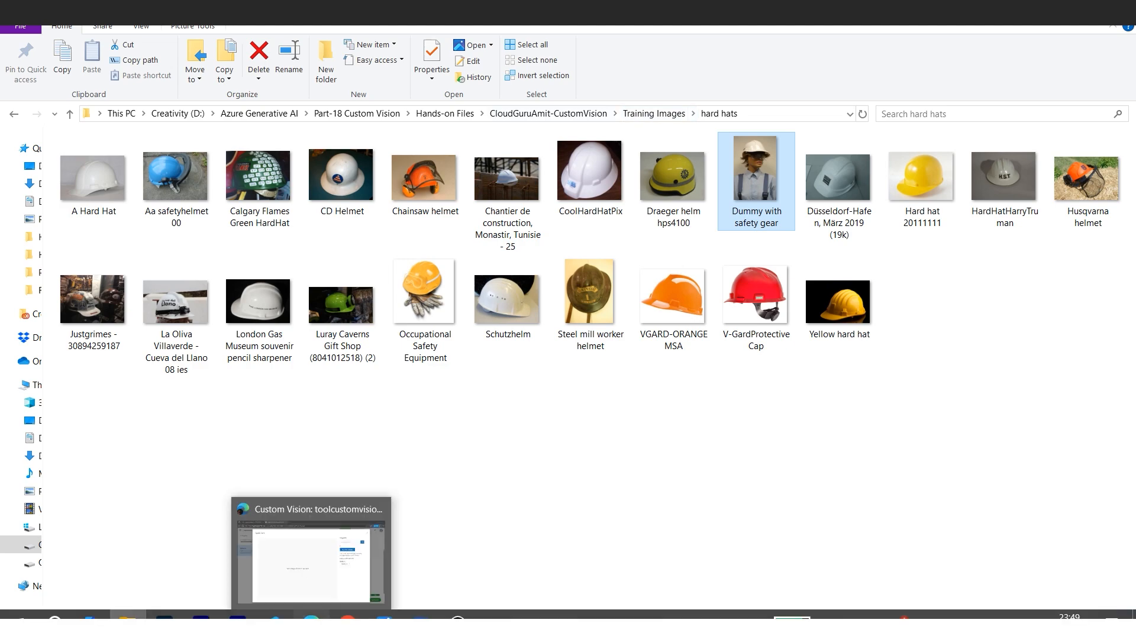
left_click(352, 580)
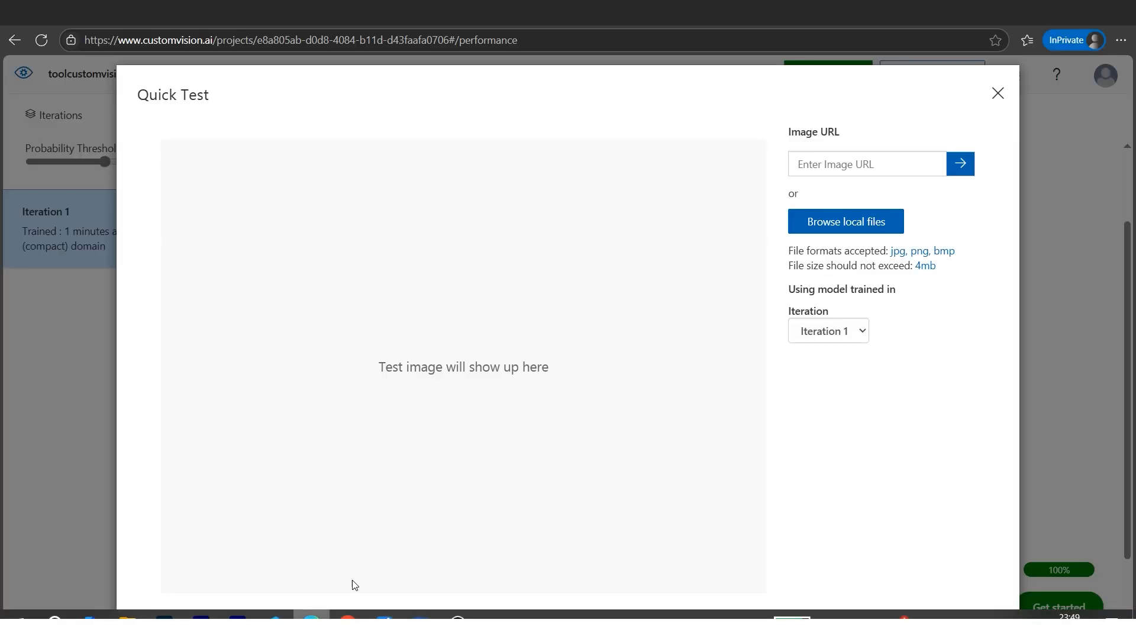
left_click(856, 234)
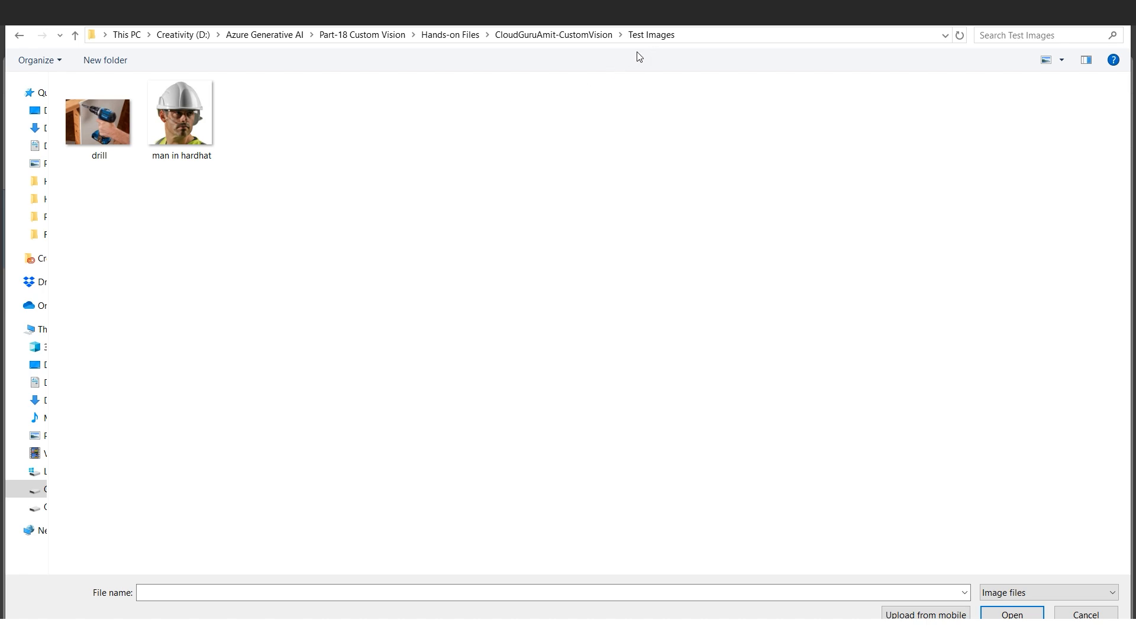
left_click(212, 137)
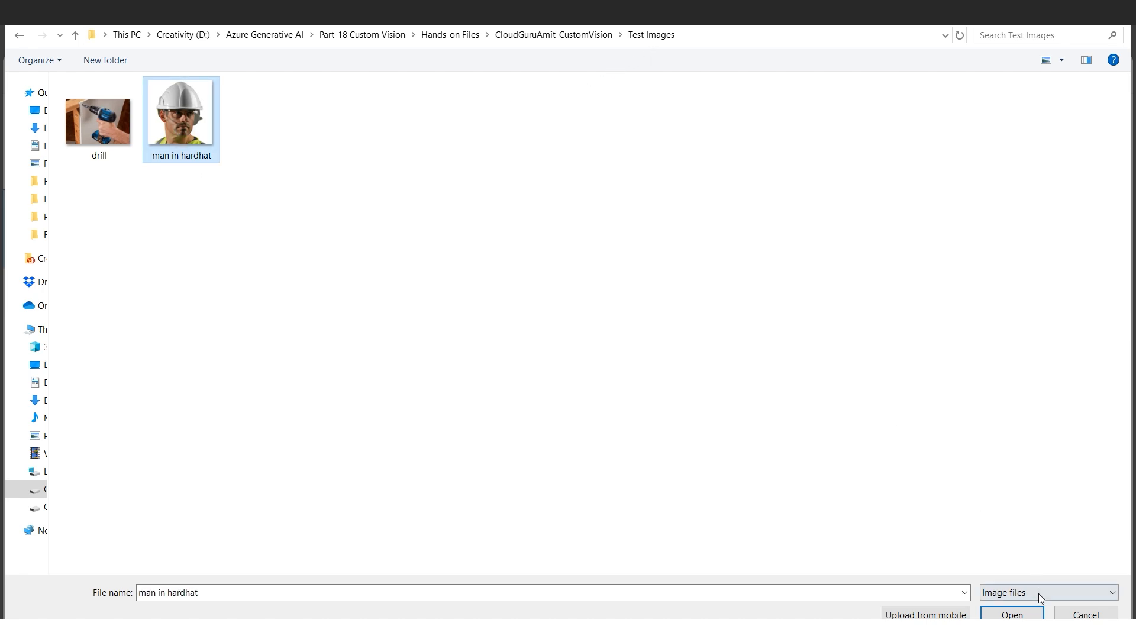
left_click(1012, 615)
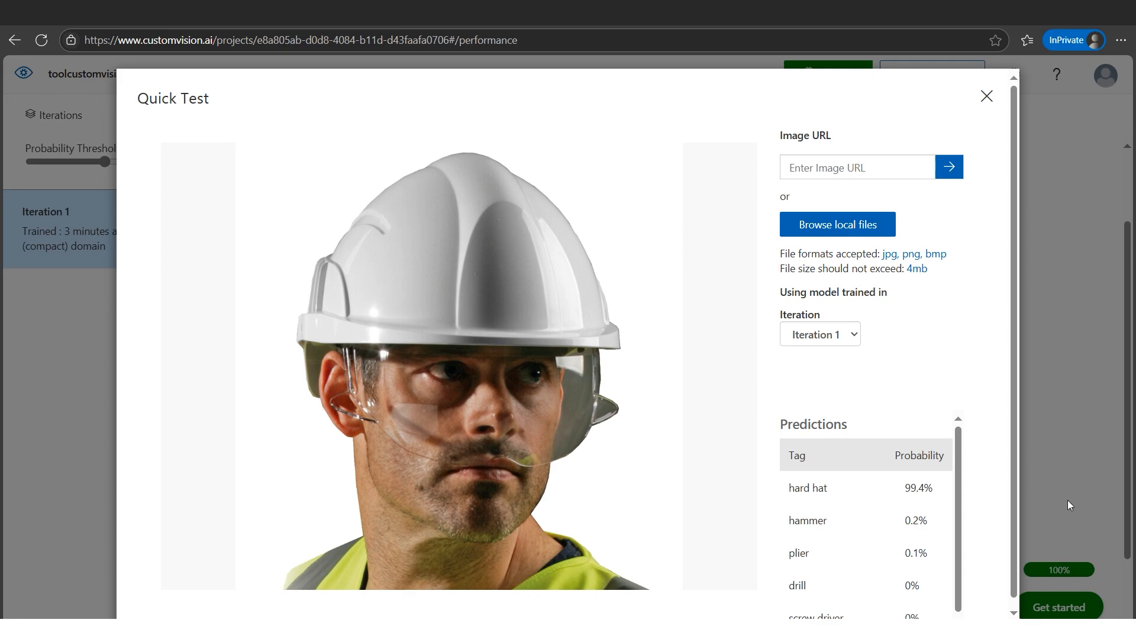
left_click_drag(1017, 411, 1015, 426)
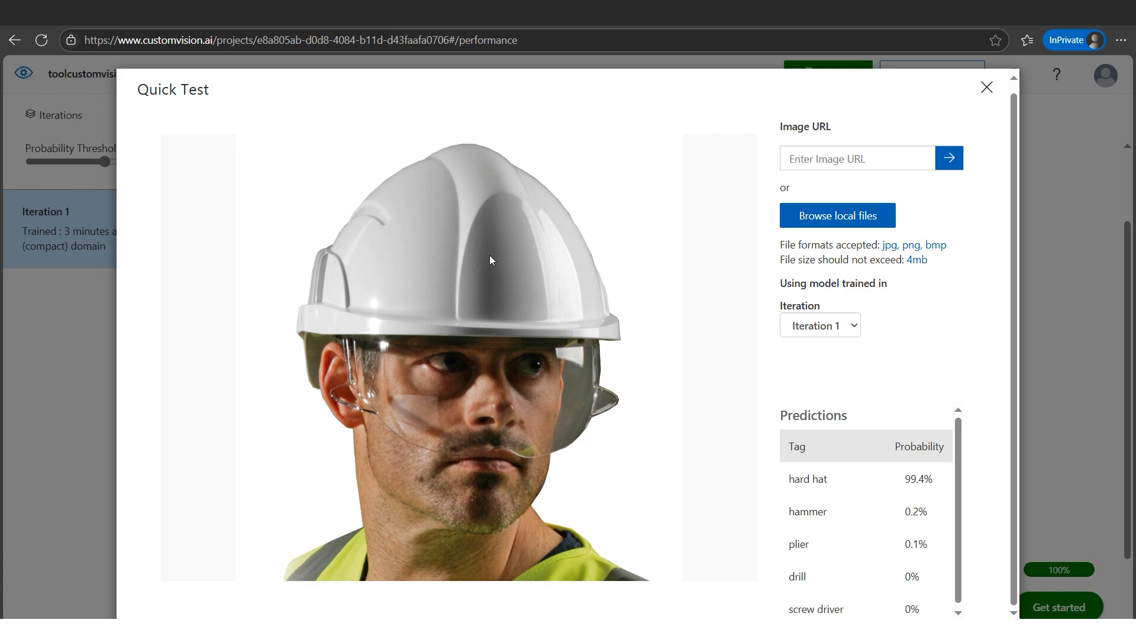
- Quick-test Iteration 1 with the local image drill, check its tag probabilities, and switch to the Azure architecture diagram in the image viewer
left_click(856, 228)
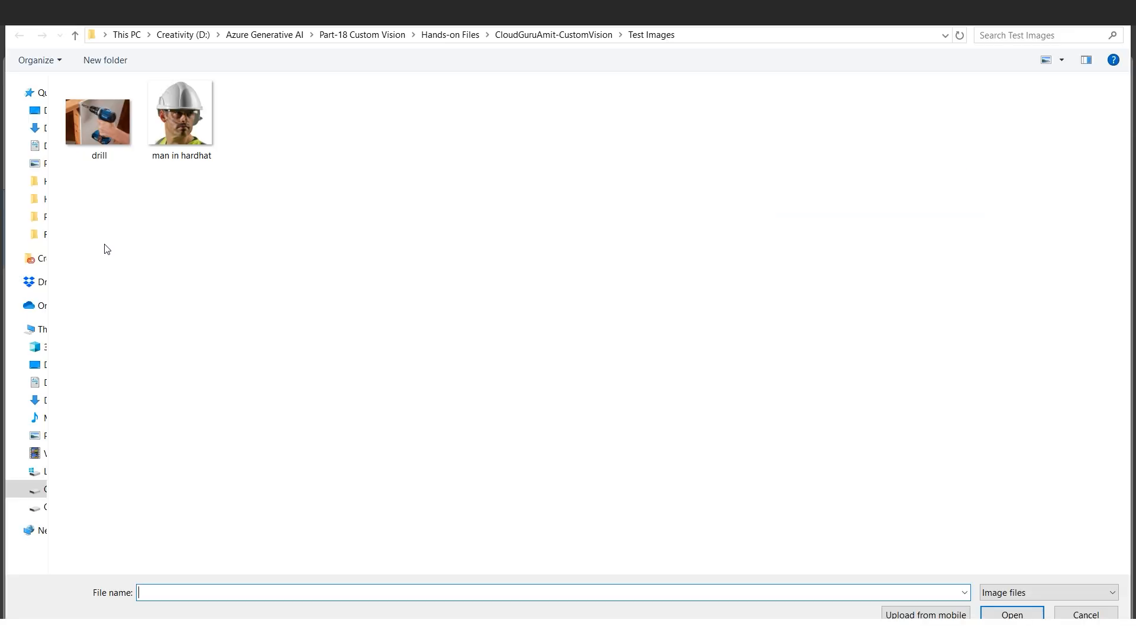
left_click(100, 157)
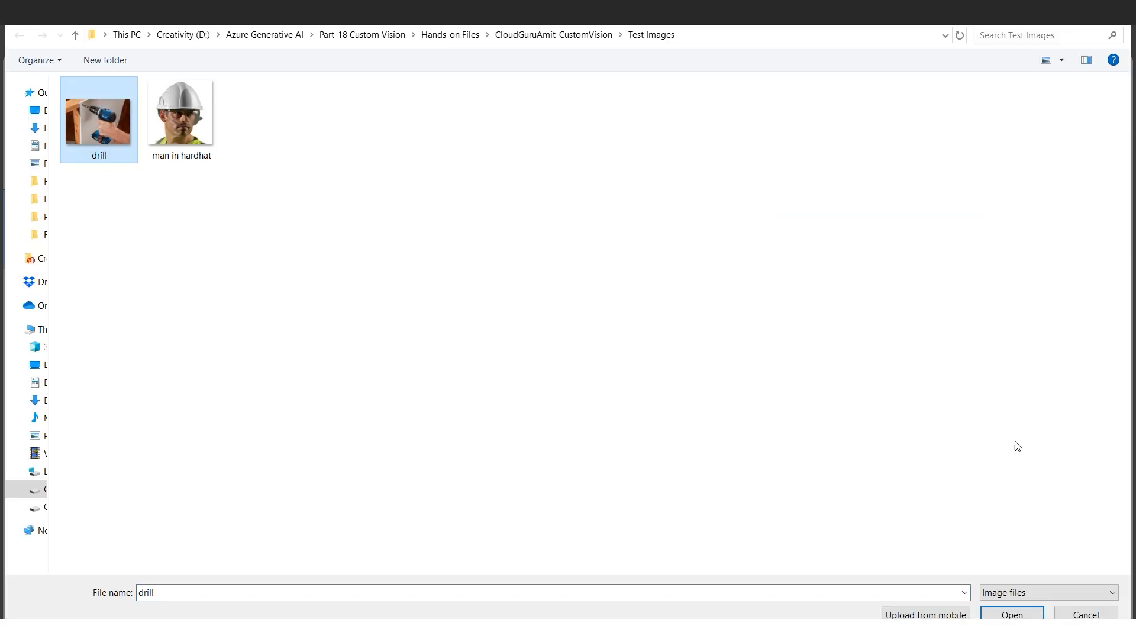
left_click(1012, 615)
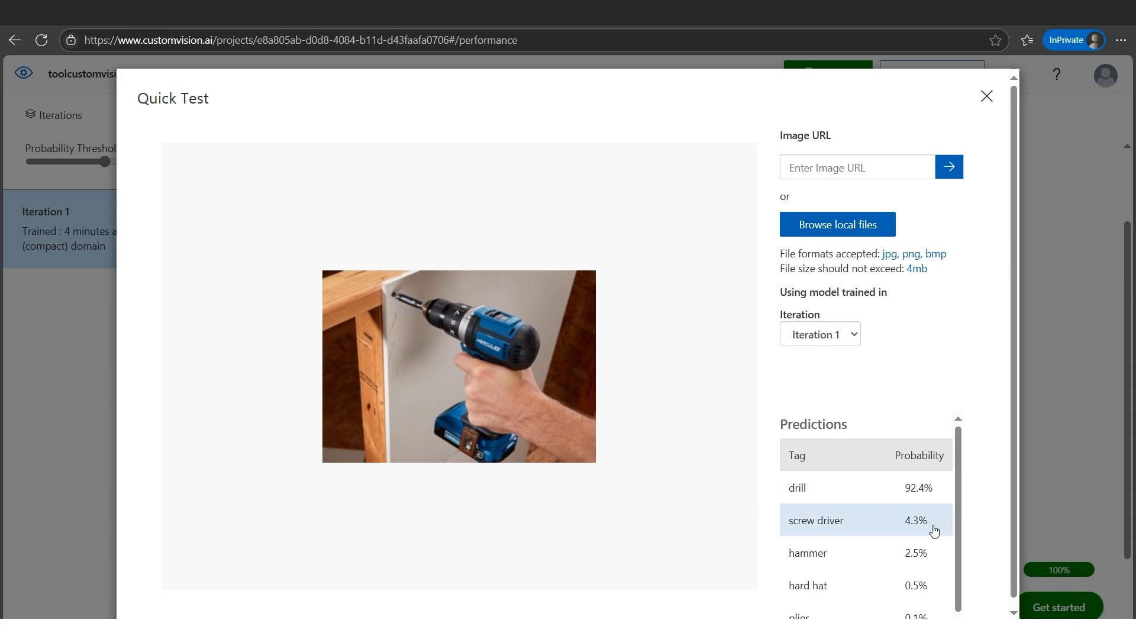
left_click(959, 527)
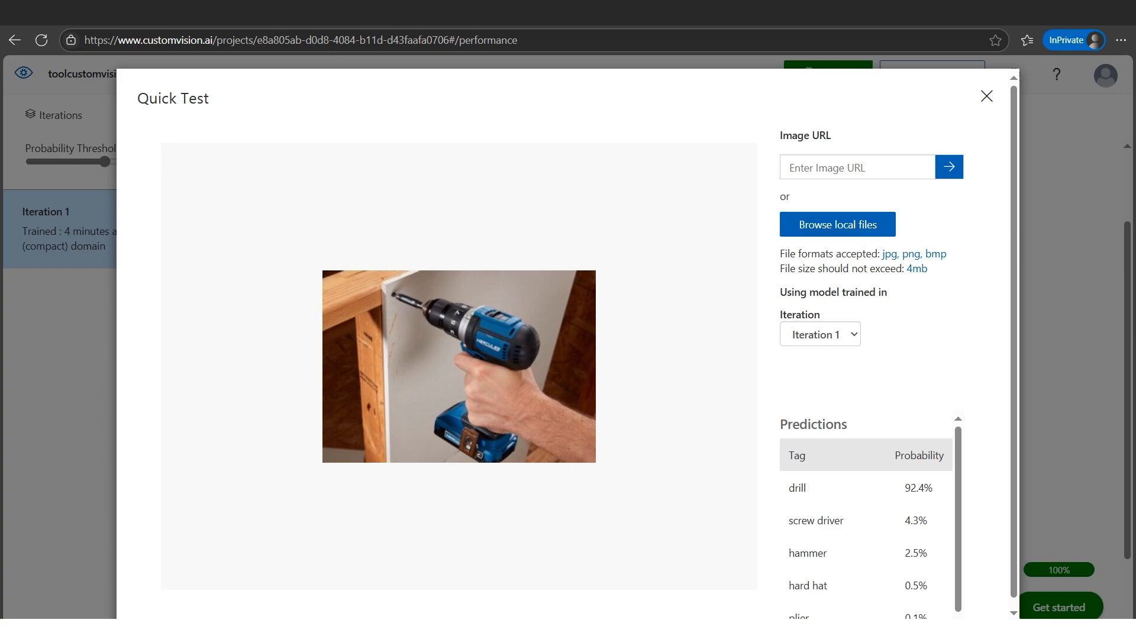
left_click(384, 616)
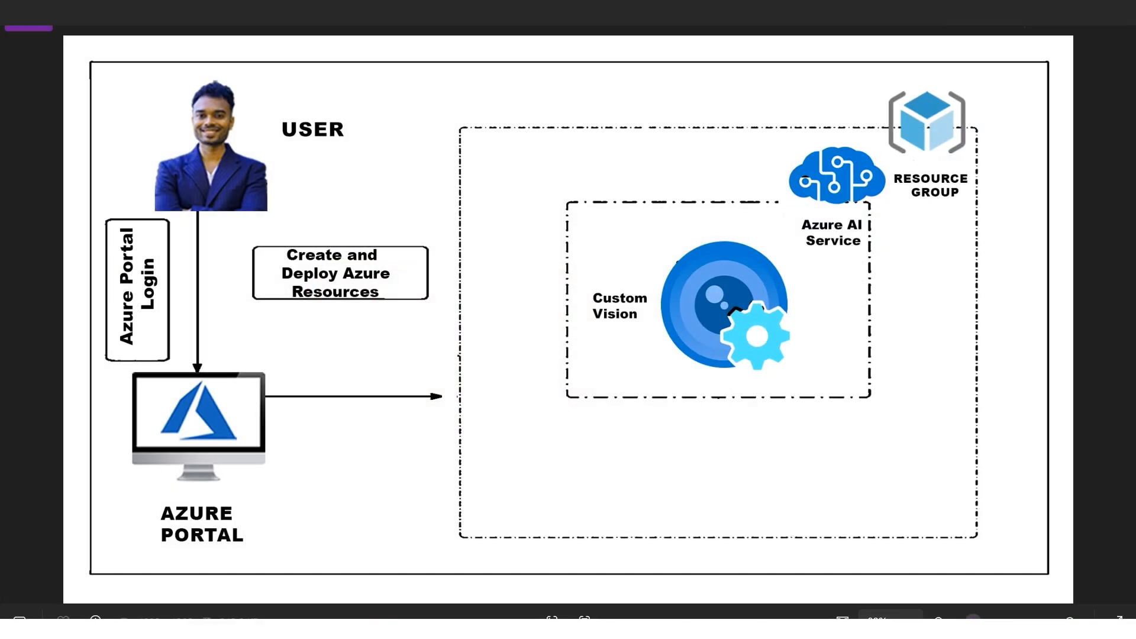